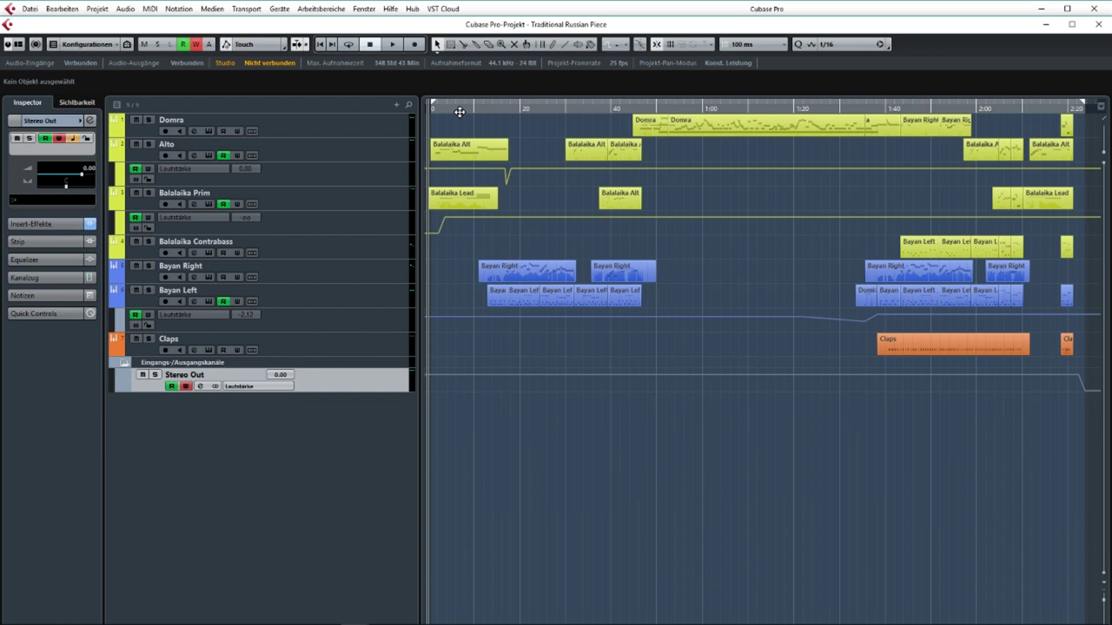
# Play the arrangement from the start and switch the time ruler from seconds to bars and beats.
pyautogui.moveTo(460, 111); pyautogui.dragTo(456, 128)
pyautogui.press('space')
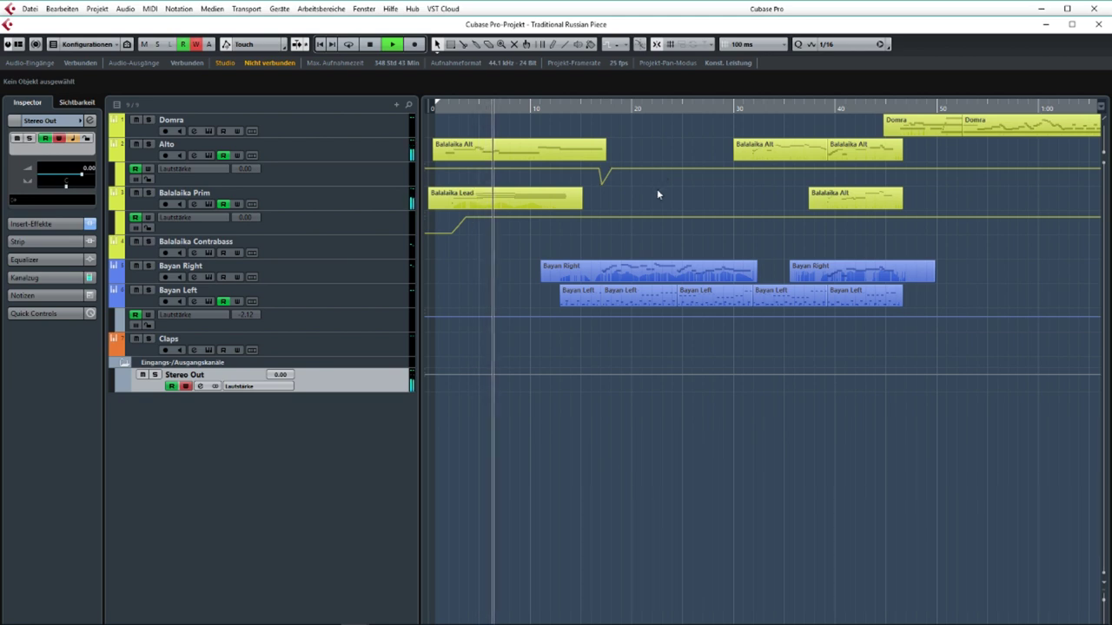
pyautogui.rightClick(627, 105)
pyautogui.click(636, 114)
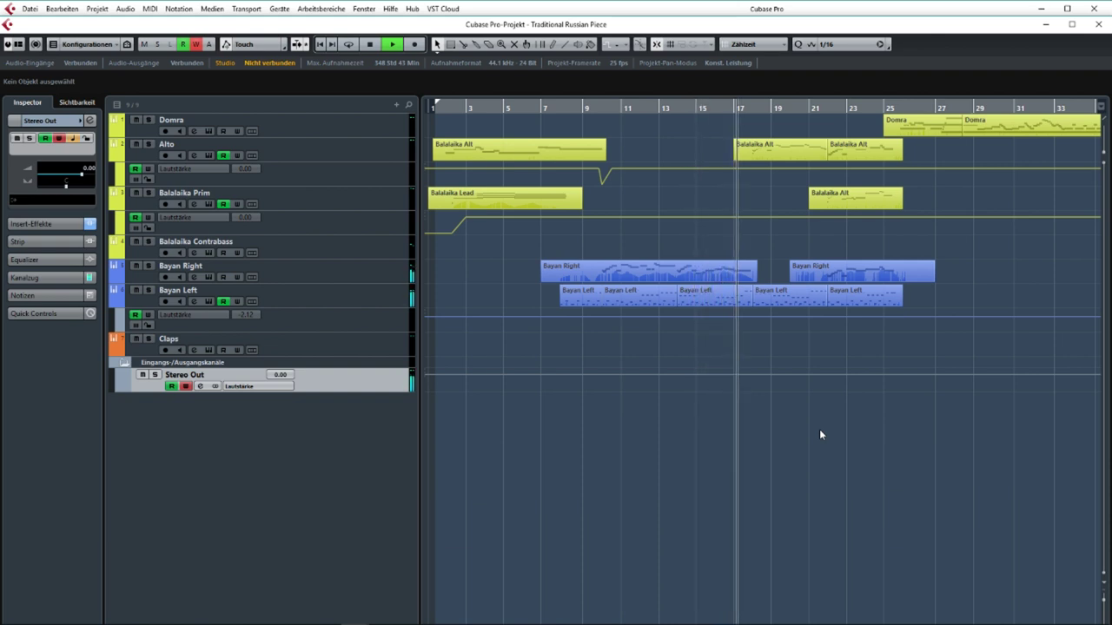
# Follow the playback through the whole arrangement up to the closing parts around bar 75.
pyautogui.moveTo(820, 429); pyautogui.dragTo(546, 412)
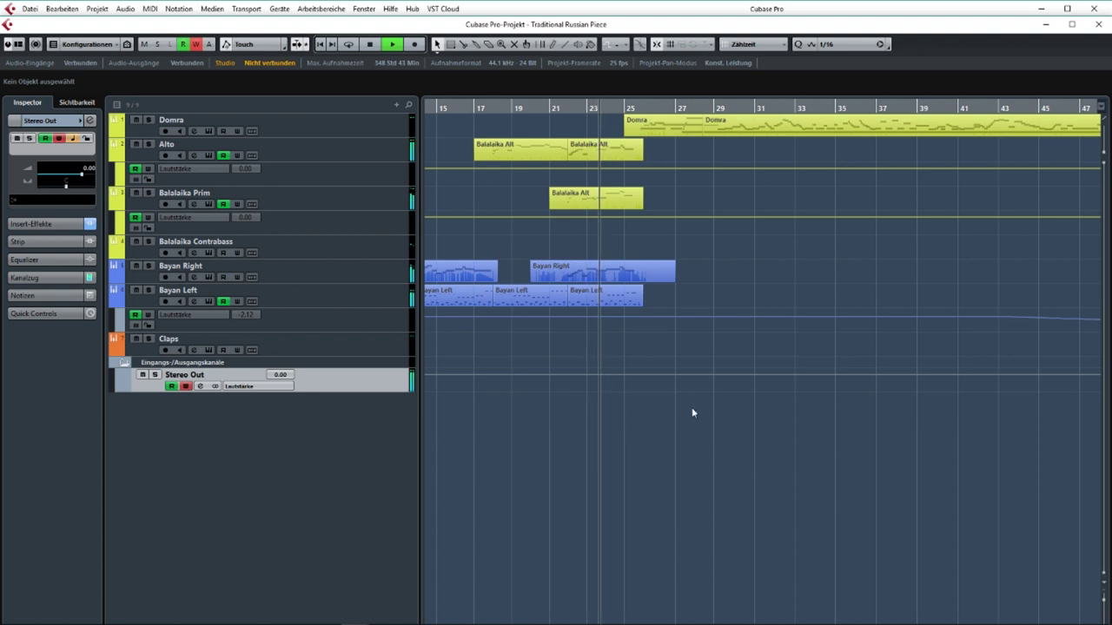
pyautogui.moveTo(764, 409); pyautogui.dragTo(629, 410)
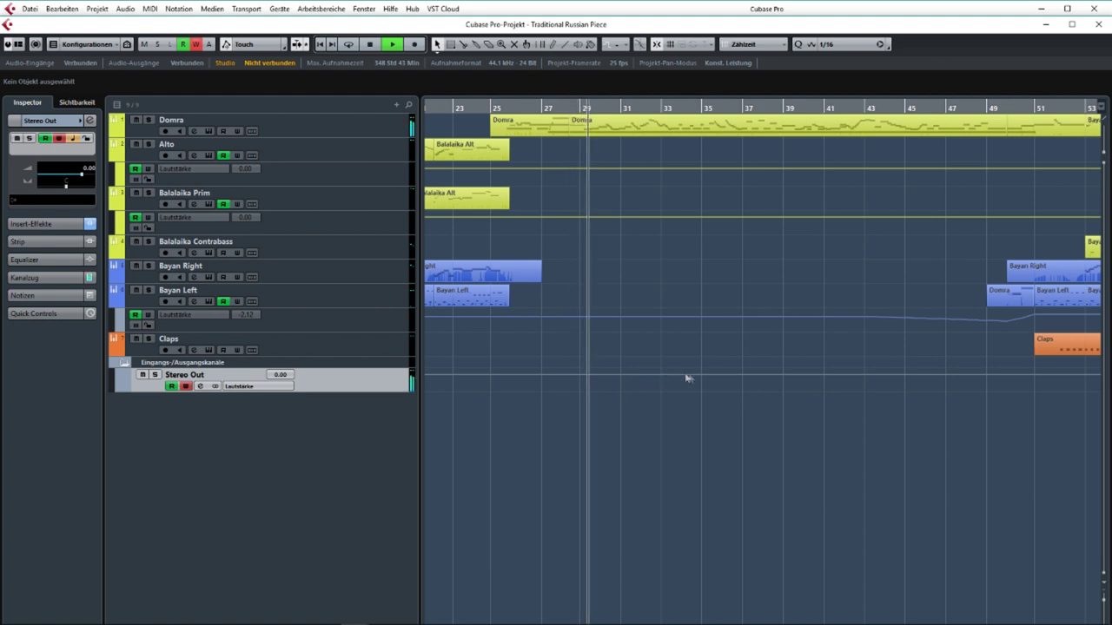
pyautogui.moveTo(692, 377); pyautogui.dragTo(534, 379)
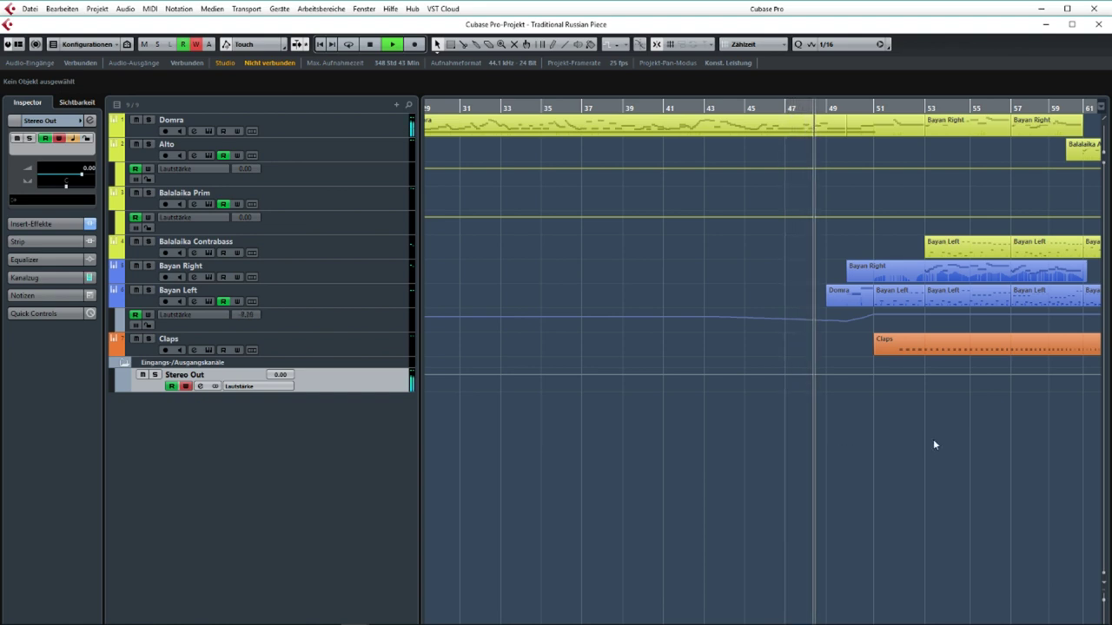
pyautogui.moveTo(934, 442); pyautogui.dragTo(533, 425)
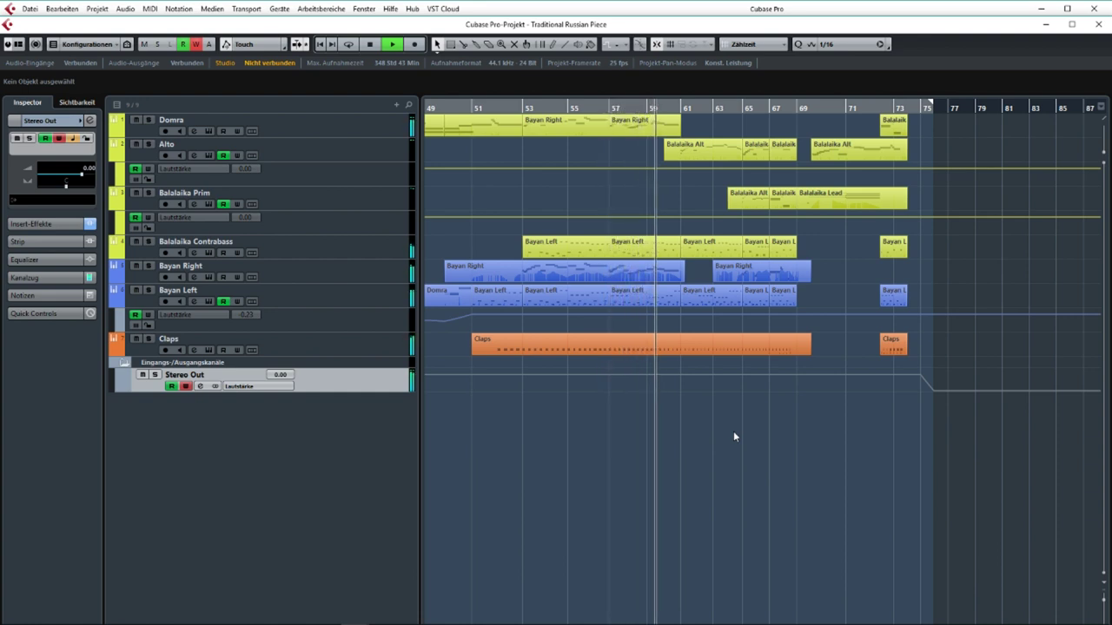
pyautogui.hscroll(5, 830, 448)
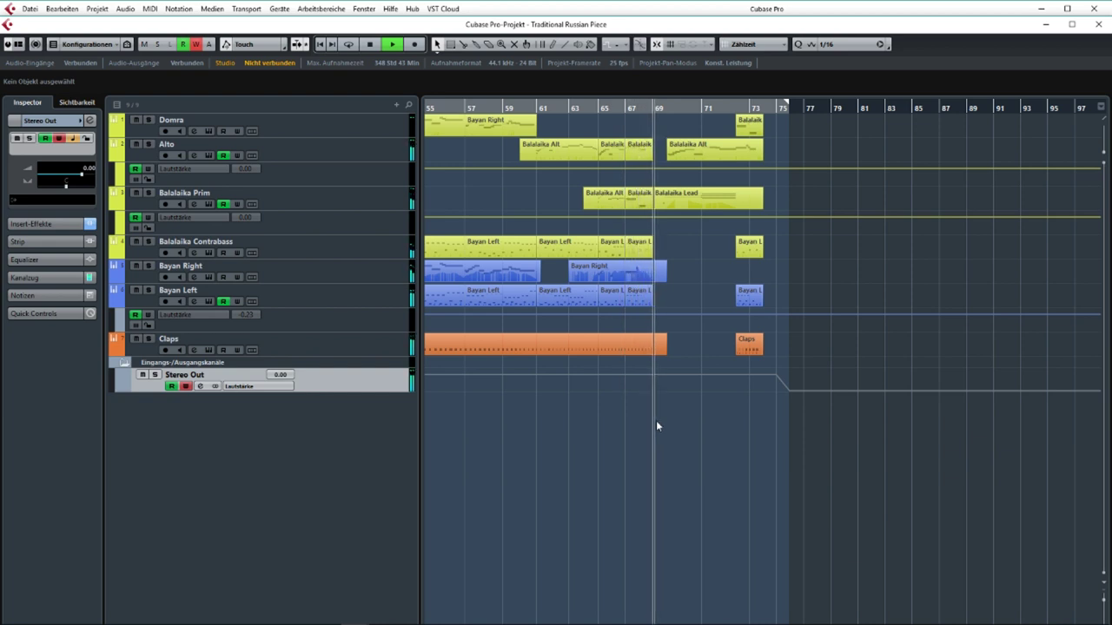
pyautogui.moveTo(728, 423); pyautogui.dragTo(673, 427)
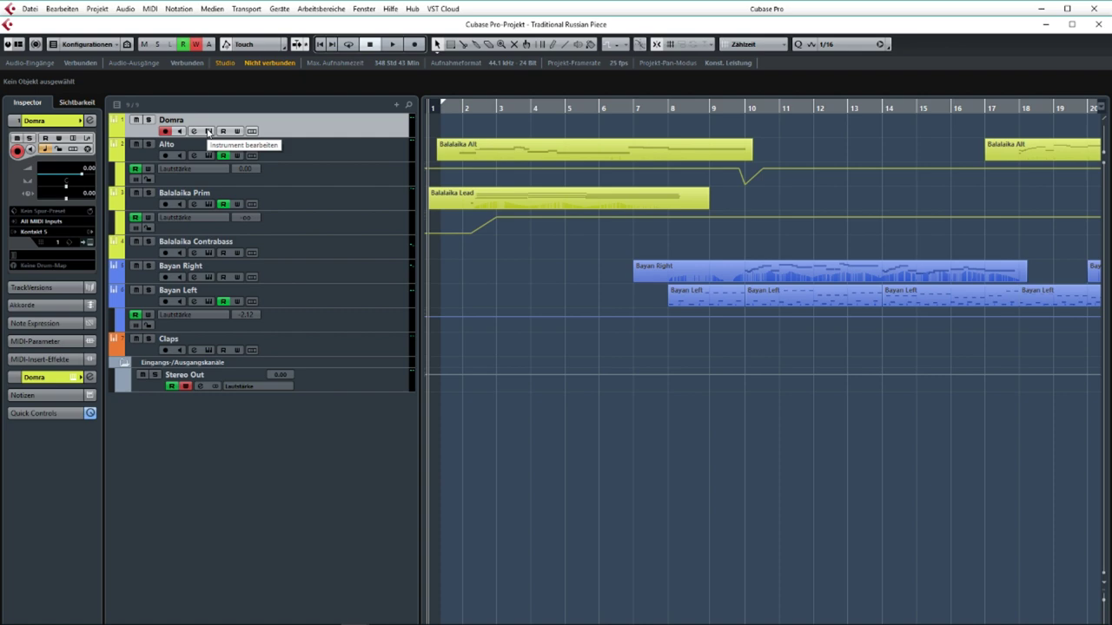
# View the Kontakt instruments loaded on the Domra, Alto and Balalaika Prim tracks.
pyautogui.click(207, 130)
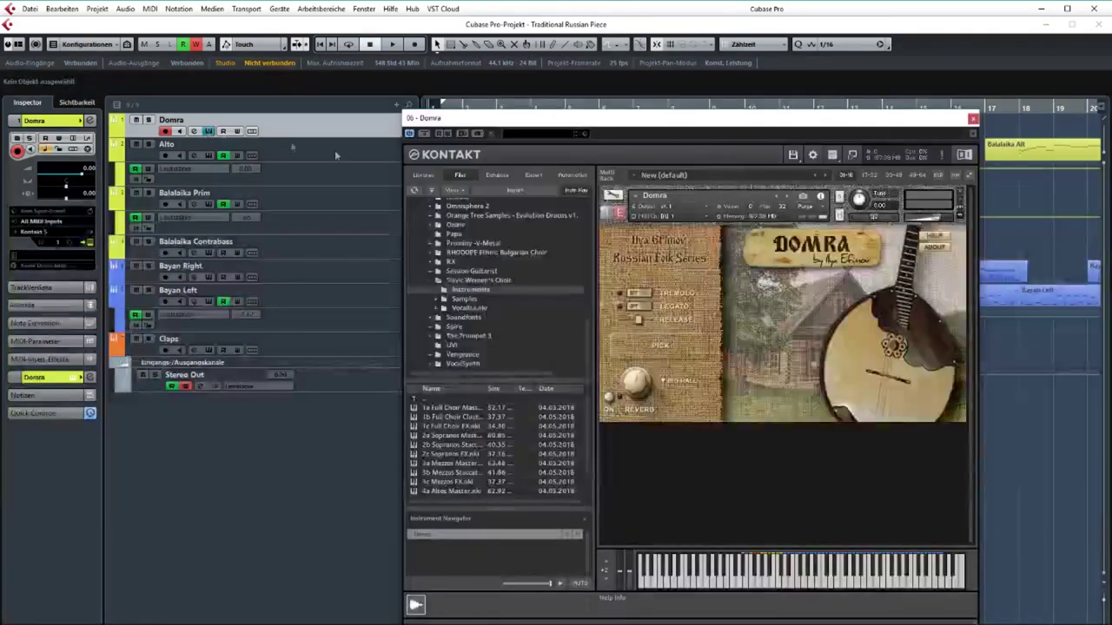
pyautogui.click(973, 119)
pyautogui.click(207, 155)
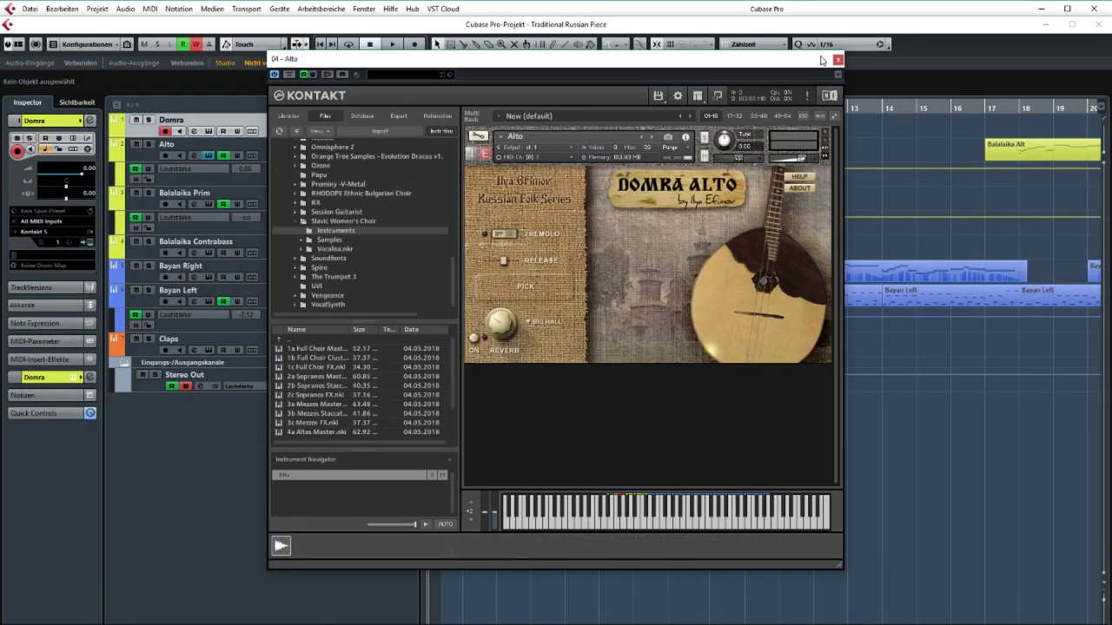
pyautogui.click(838, 60)
pyautogui.click(208, 204)
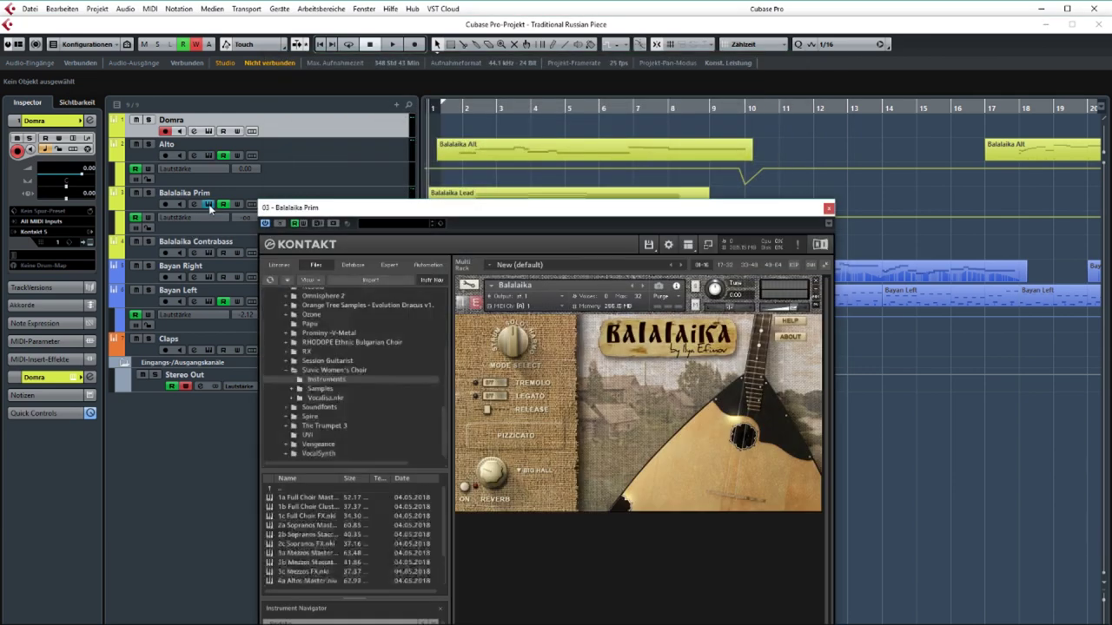
pyautogui.click(830, 209)
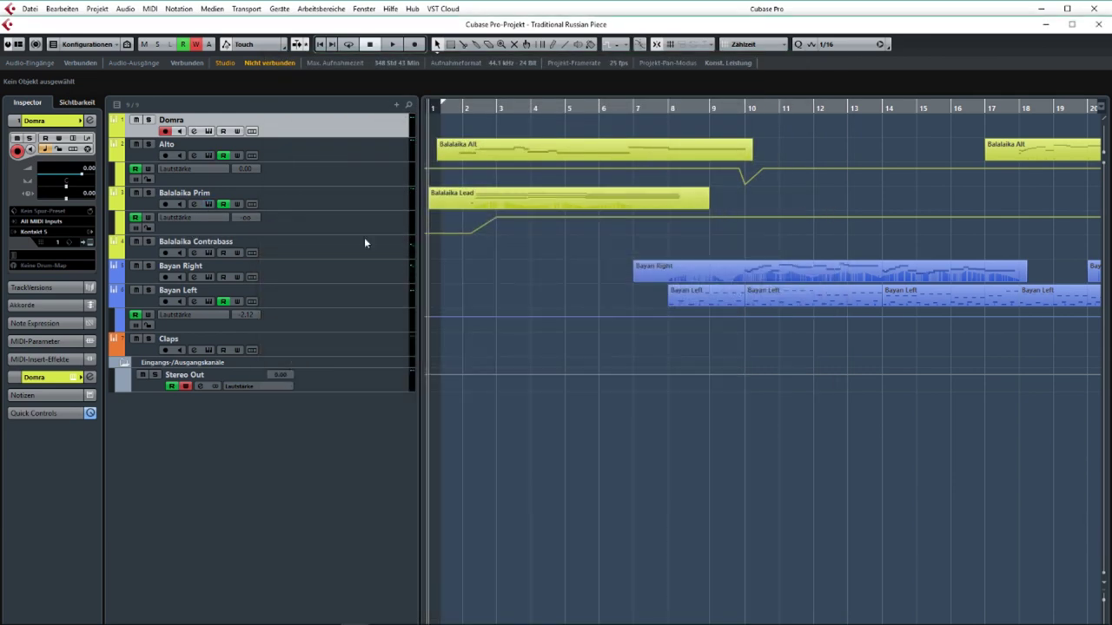
# View the instruments loaded on the Balalaika Contrabass and Bayan Right tracks.
pyautogui.click(324, 250)
pyautogui.click(208, 253)
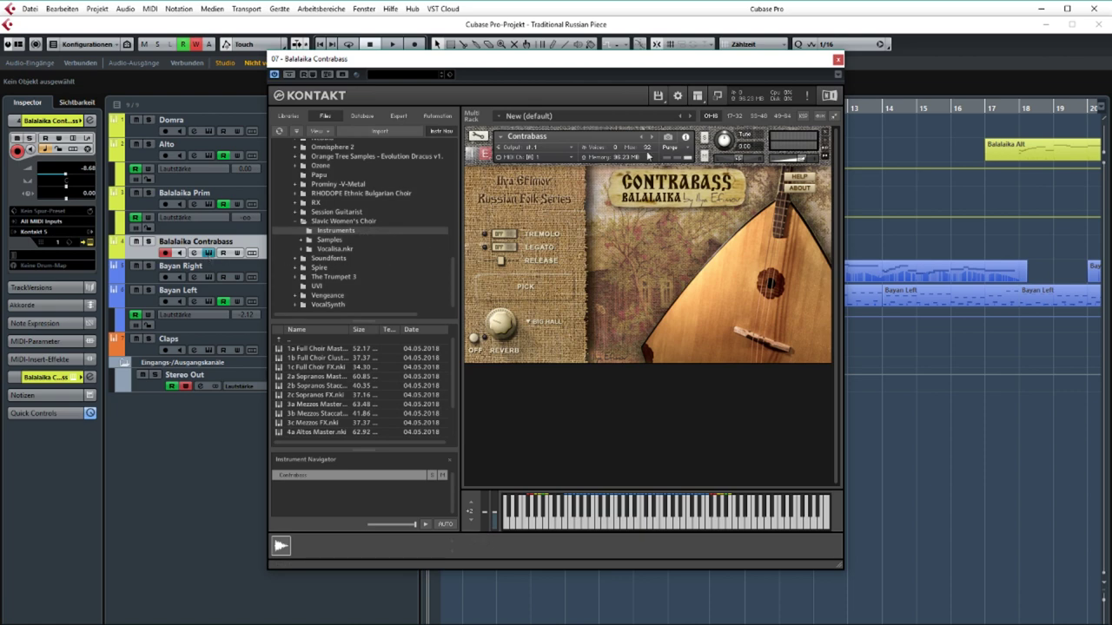
pyautogui.click(837, 61)
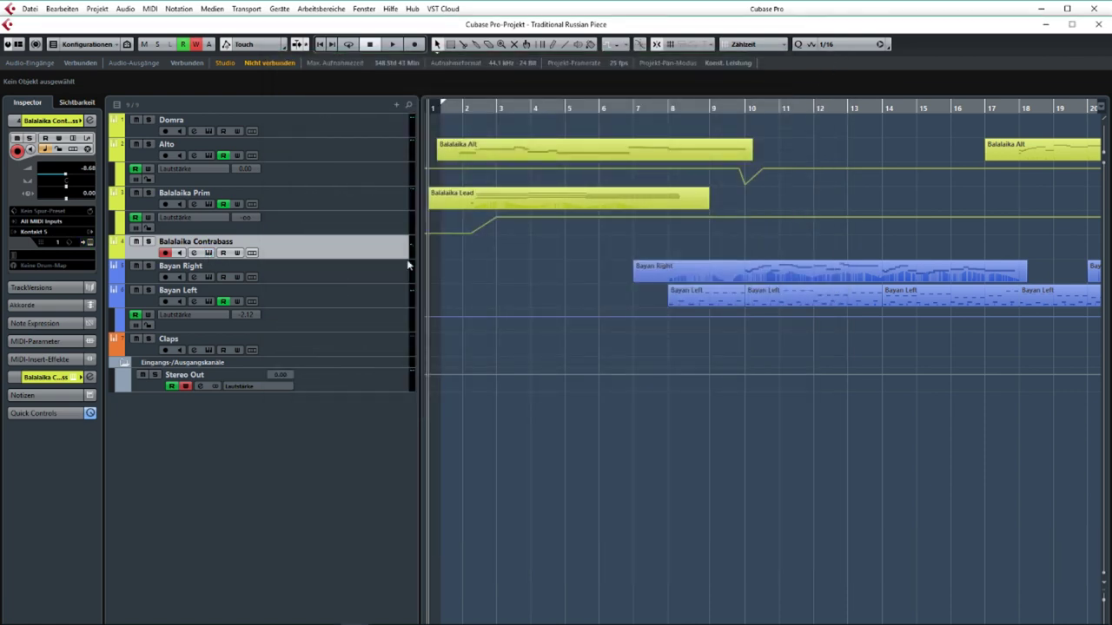
pyautogui.click(268, 280)
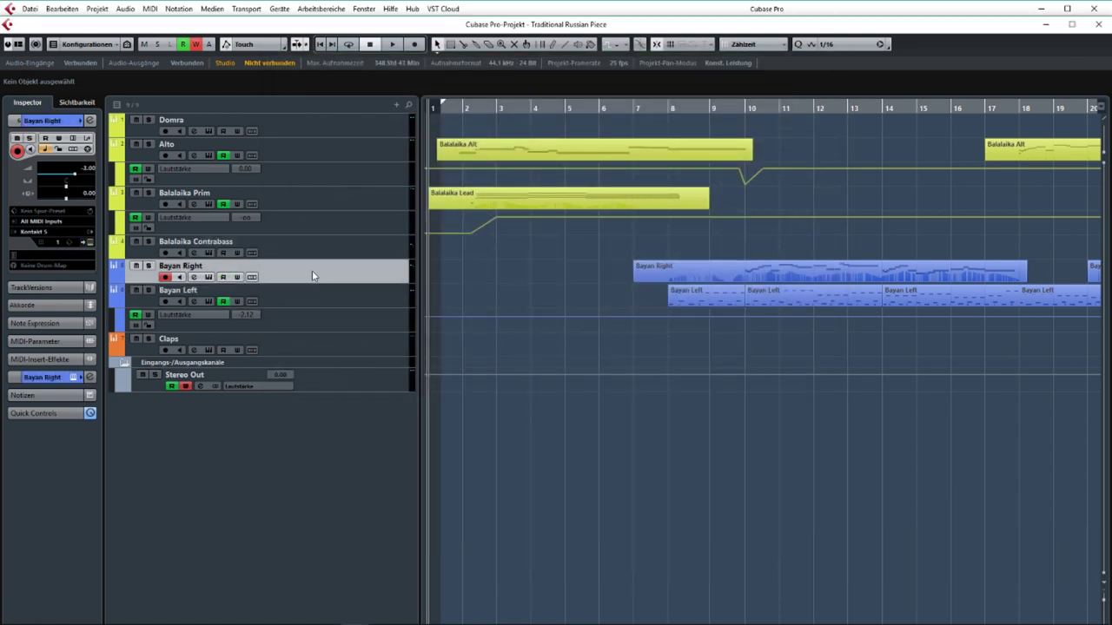
pyautogui.click(209, 278)
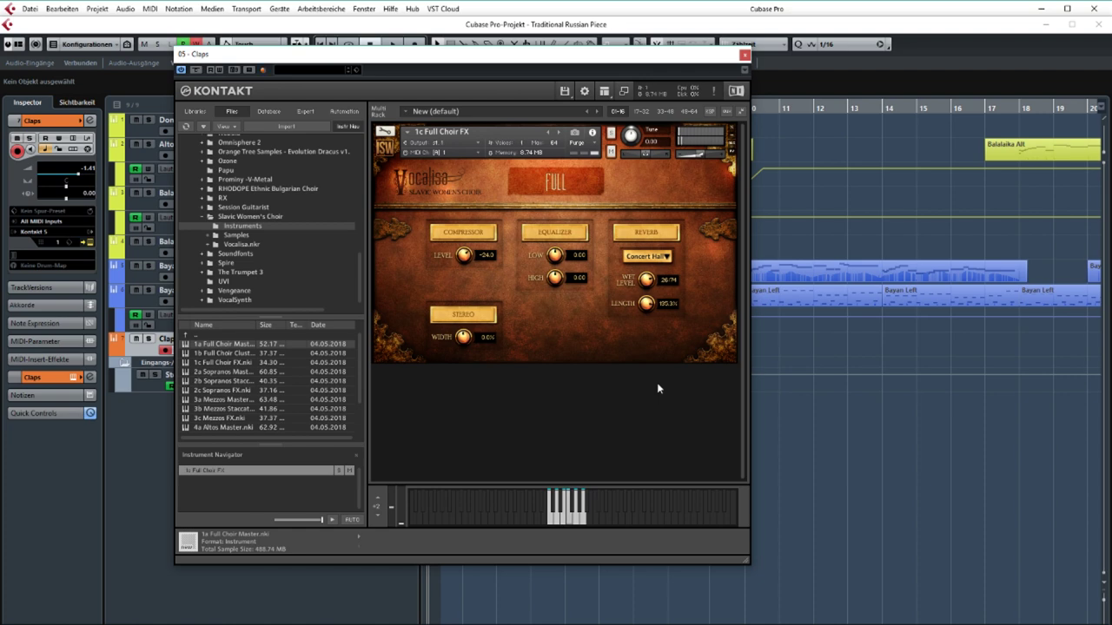
# Examine the notes of the opening Balalaika Alt and Balalaika Lead parts together in the Key Editor during playback.
pyautogui.moveTo(538, 244); pyautogui.dragTo(607, 157)
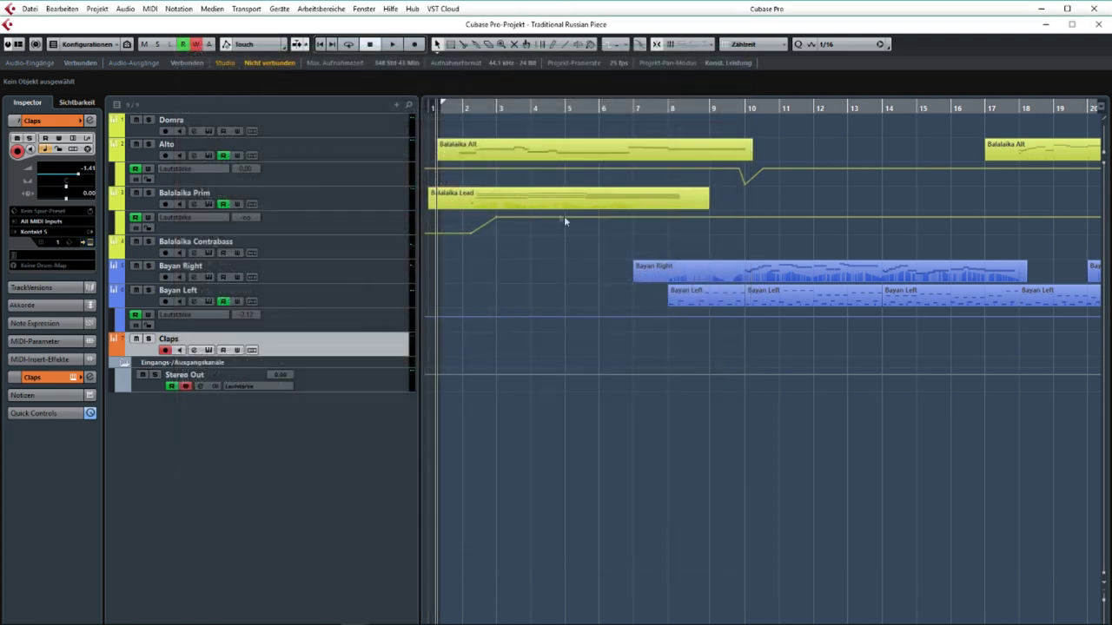
pyautogui.doubleClick(606, 158)
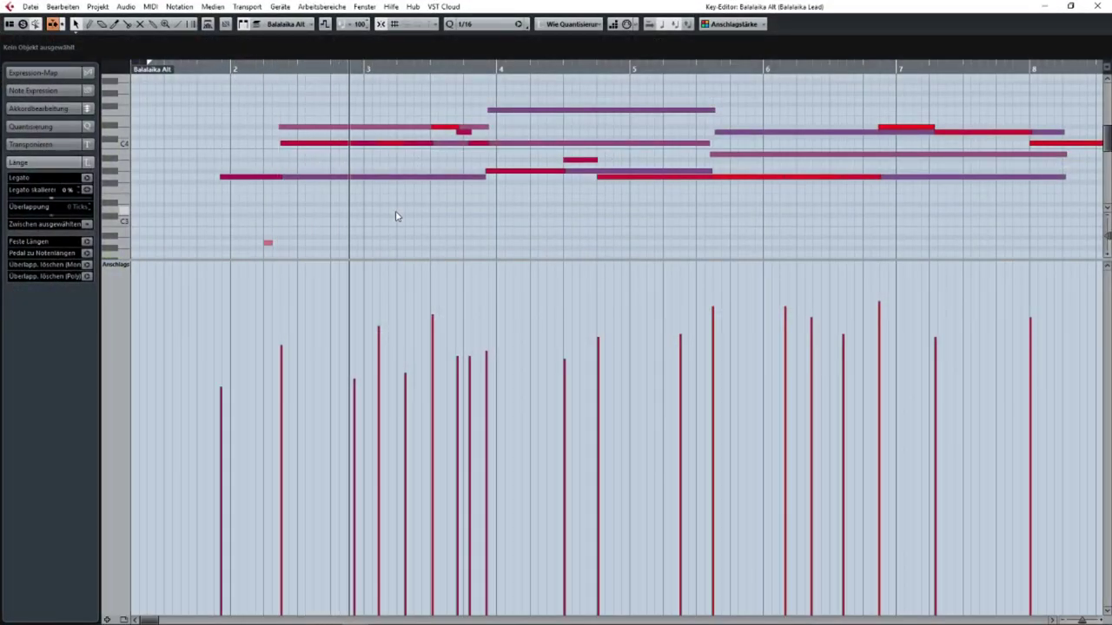
pyautogui.moveTo(625, 211); pyautogui.dragTo(472, 212)
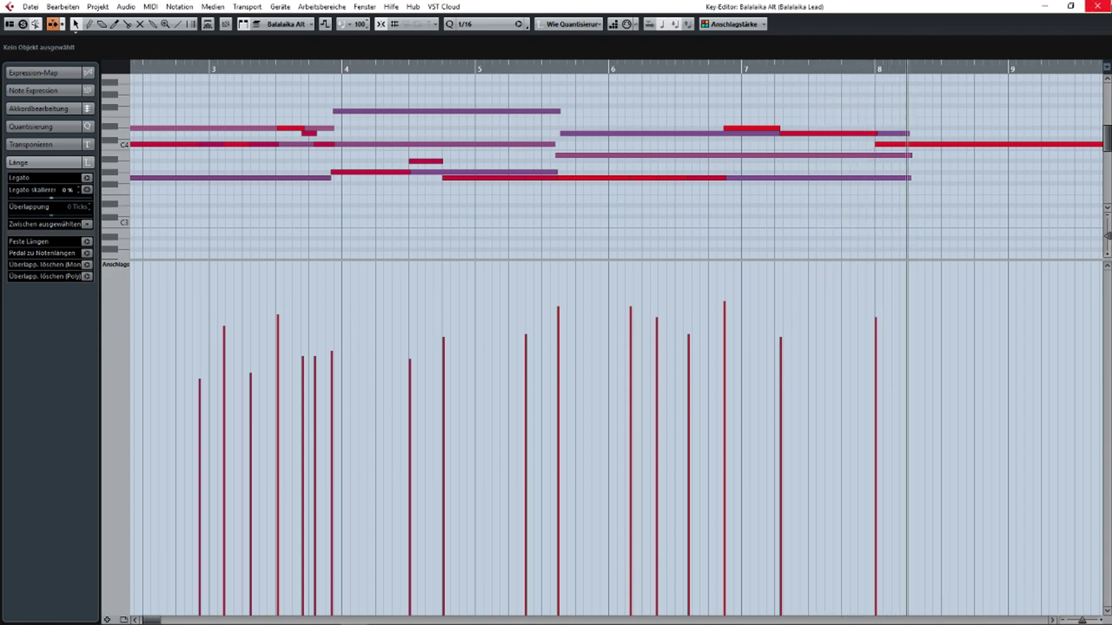
pyautogui.click(1097, 6)
# Briefly open the Bayan Left part at bar 8 in the Key Editor, close it and stop playback.
pyautogui.doubleClick(709, 295)
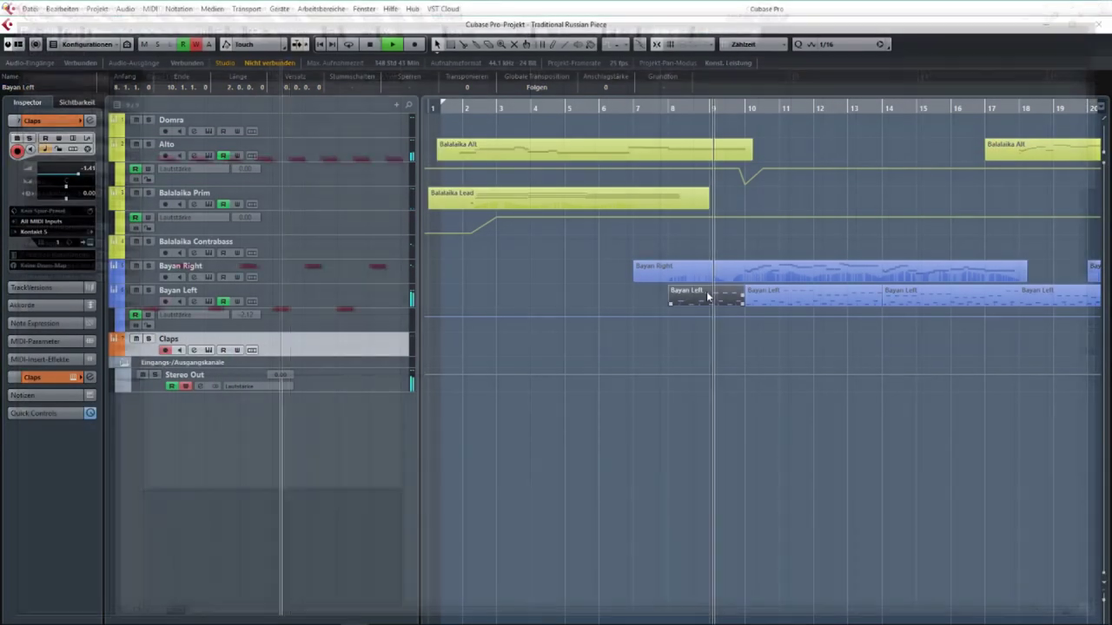
pyautogui.hotkey('ctrl', 'w')
pyautogui.press('space')
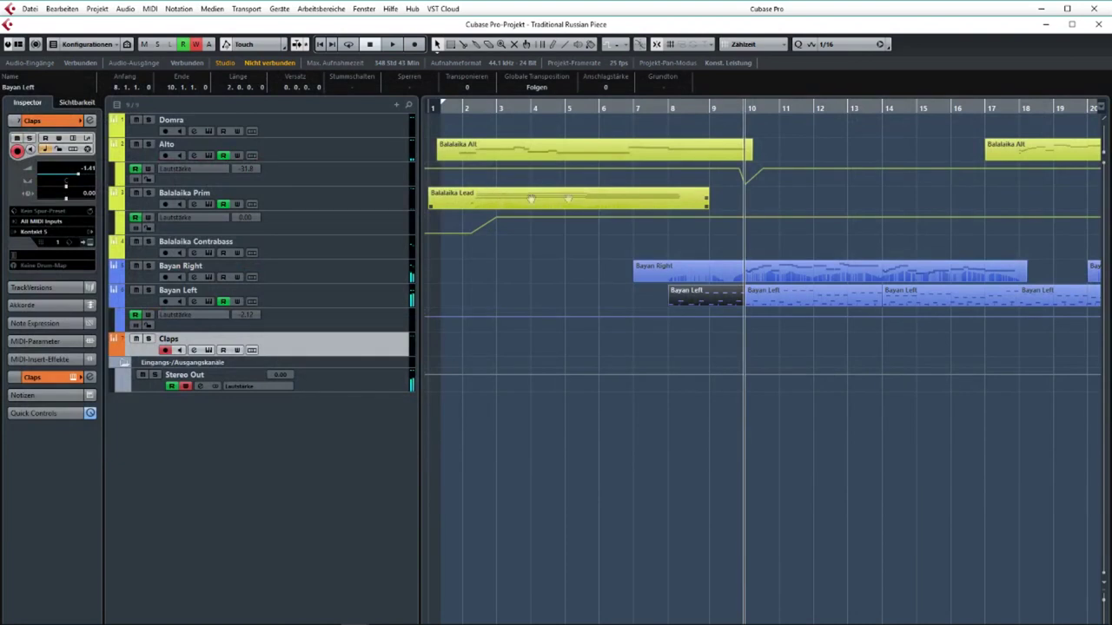
# Open the first Balalaika Alt part on the Alto track in the Key Editor to view its notes.
pyautogui.press('h')
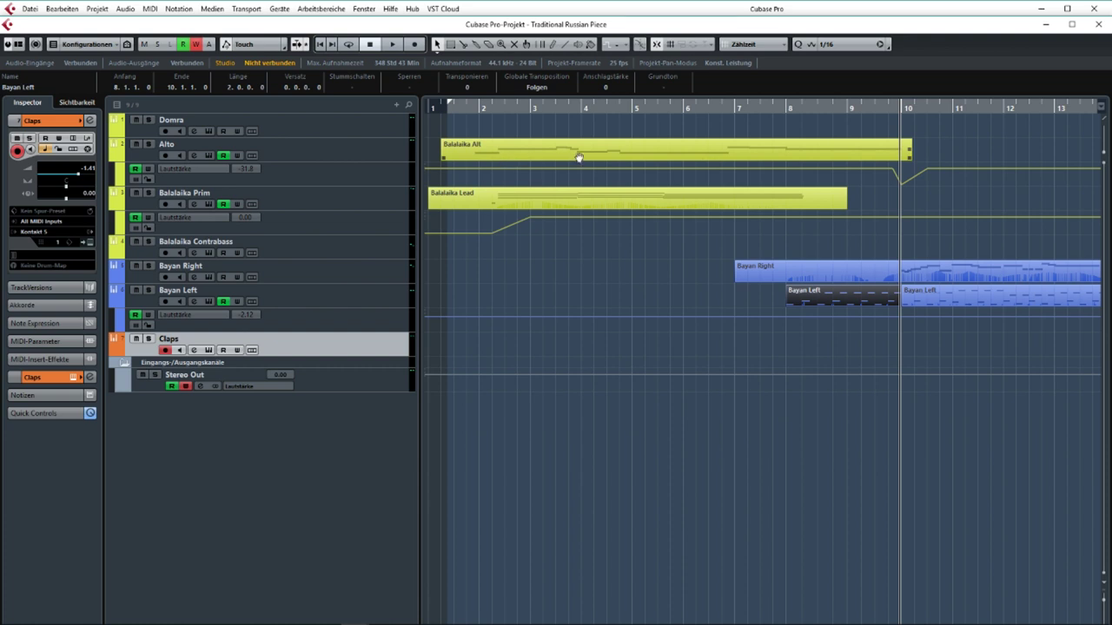
pyautogui.hscroll(1, 556, 156)
pyautogui.hscroll(-1, 548, 155)
pyautogui.doubleClick(590, 155)
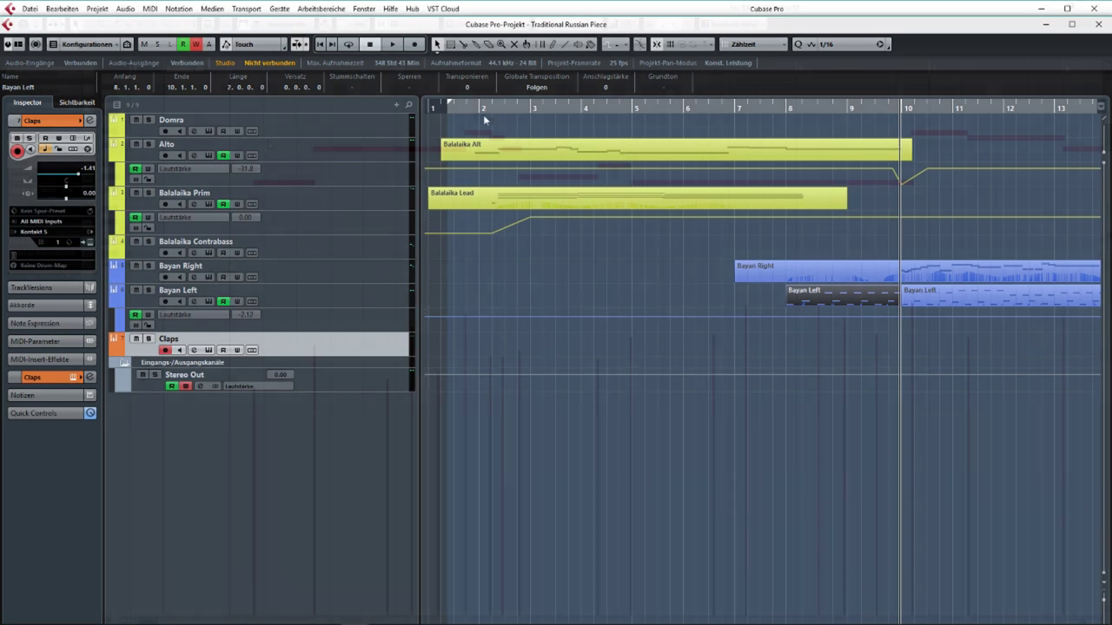
# Examine the chords and the modulation curve of the Balalaika Lead part in the Key Editor.
pyautogui.moveTo(266, 139); pyautogui.dragTo(325, 190)
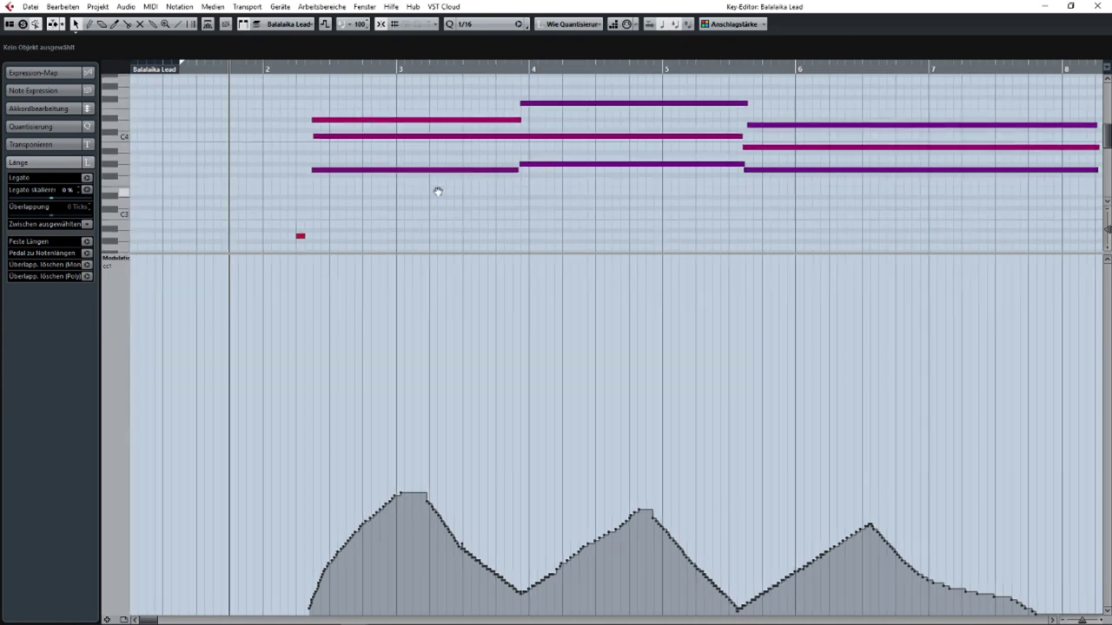
pyautogui.moveTo(438, 188); pyautogui.dragTo(344, 195)
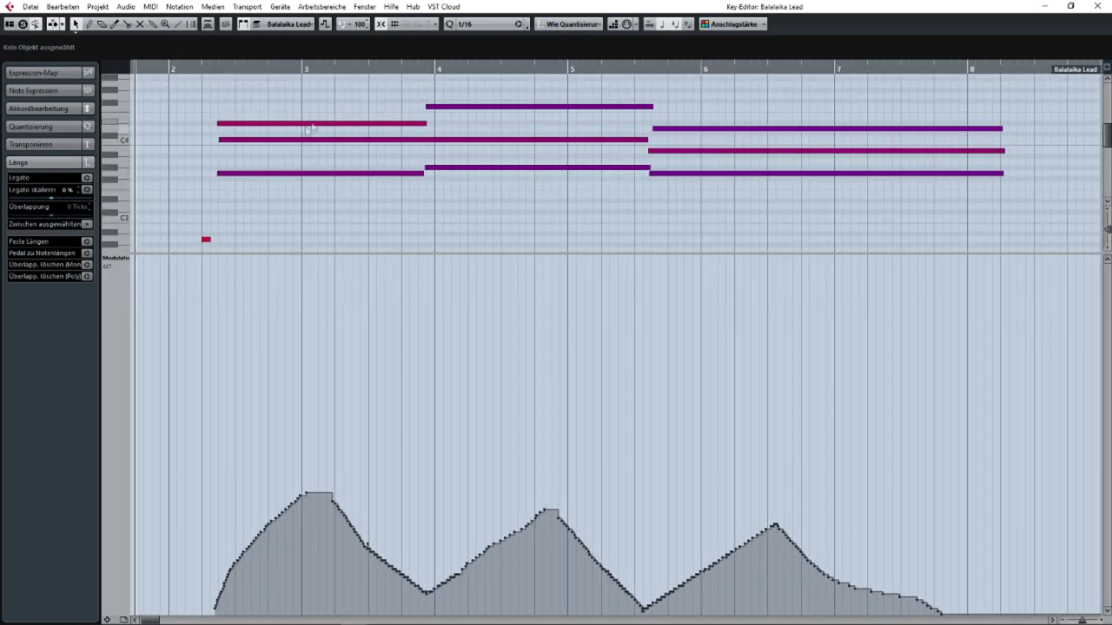
pyautogui.hscroll(3, 496, 199)
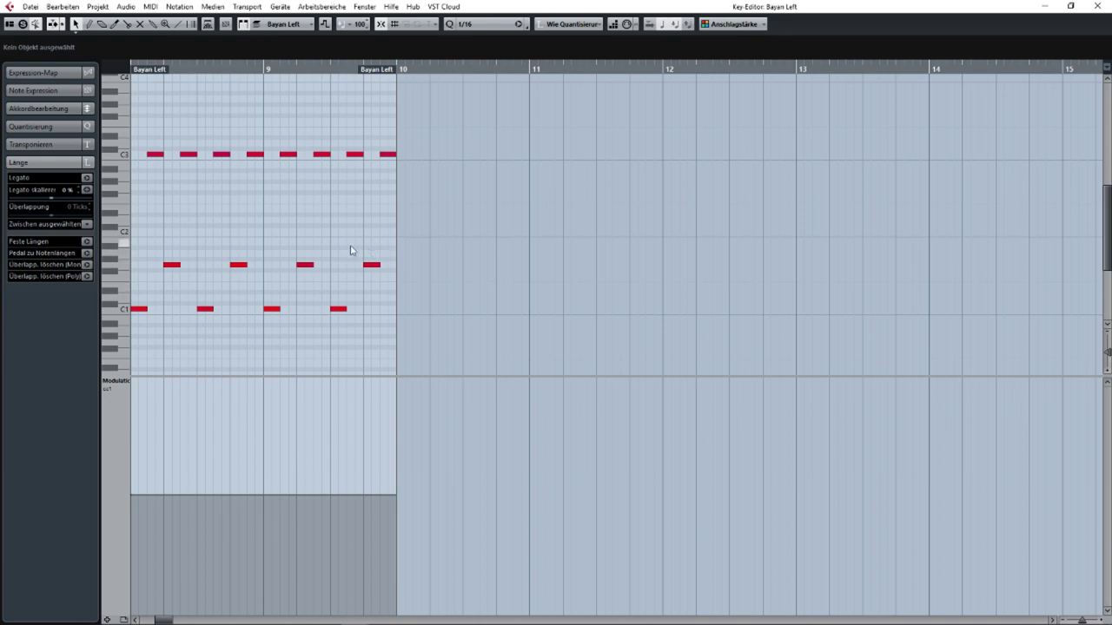
# Examine the accompaniment notes of the first Bayan Left part, between bars 8 and 10, and close the Key Editor.
pyautogui.hscroll(-3, 513, 228)
pyautogui.moveTo(399, 209); pyautogui.dragTo(385, 223)
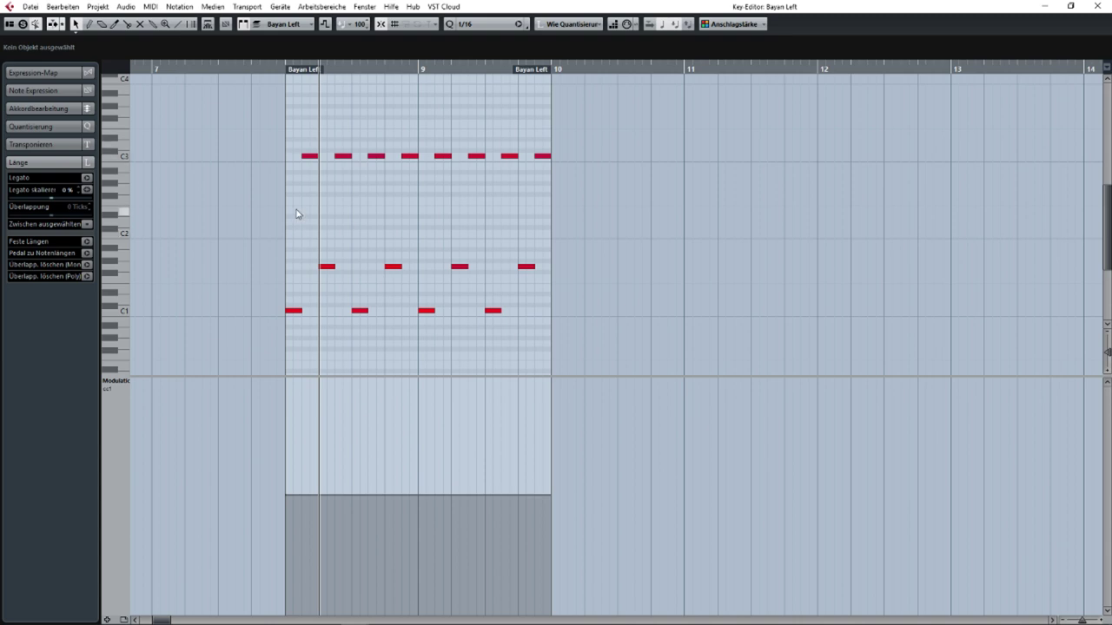
pyautogui.moveTo(268, 135); pyautogui.dragTo(606, 184)
pyautogui.click(1097, 6)
# Inspect the tempo curve between bars 8 and 10 in the tempo track editor and close it.
pyautogui.hotkey('ctrl', 't')
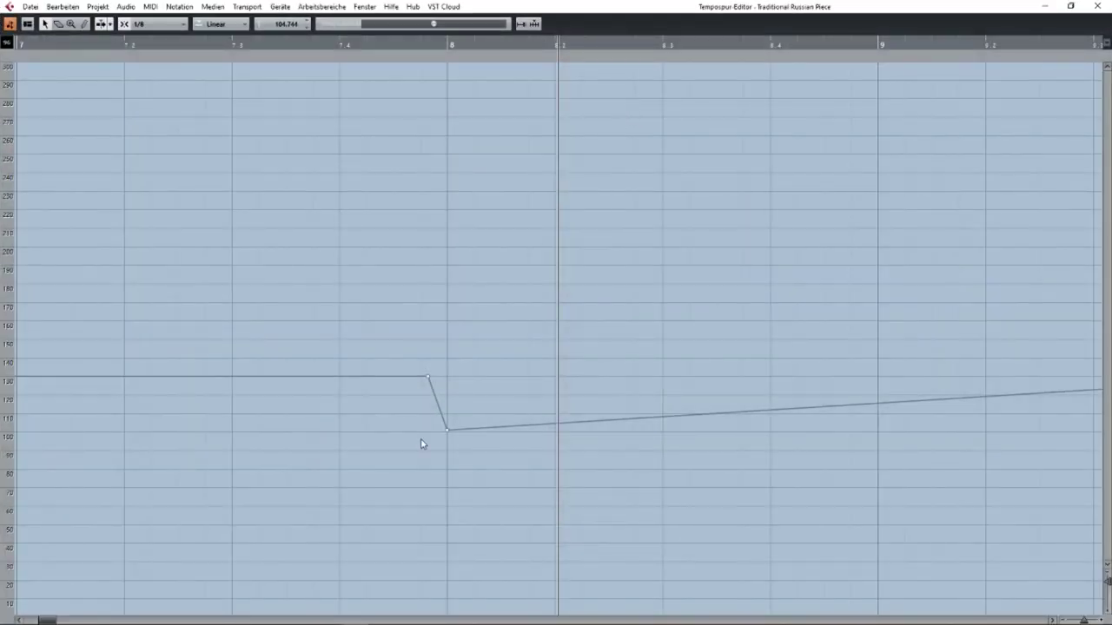
pyautogui.keyDown('ctrl'); pyautogui.scroll(-4, 434, 436); pyautogui.keyUp('ctrl')
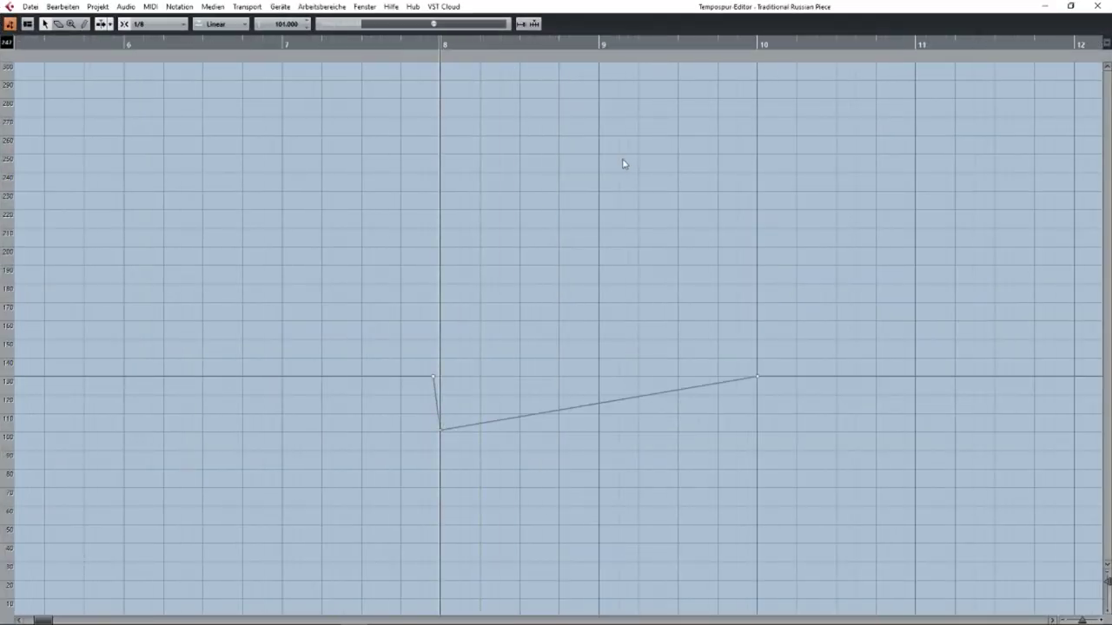
pyautogui.hotkey('ctrl', 'w')
# Set the playback position to bar 10 and play the bayan section from there.
pyautogui.click(539, 106)
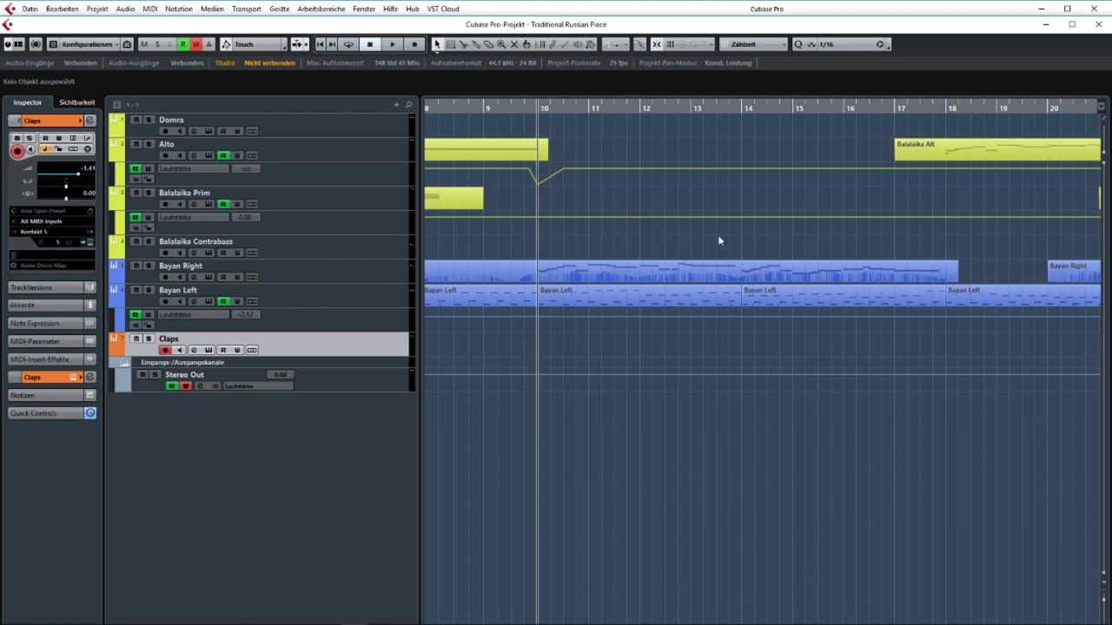
pyautogui.keyDown('ctrl'); pyautogui.scroll(-3, 655, 241); pyautogui.keyUp('ctrl')
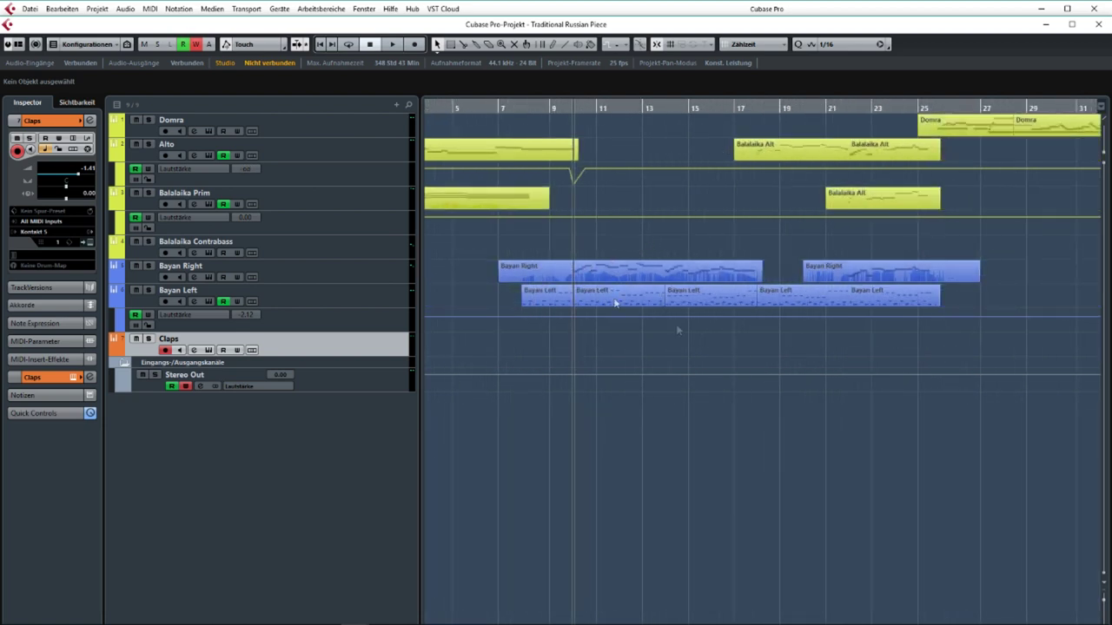
pyautogui.keyDown('ctrl'); pyautogui.scroll(3, 601, 271); pyautogui.keyUp('ctrl')
pyautogui.press('space')
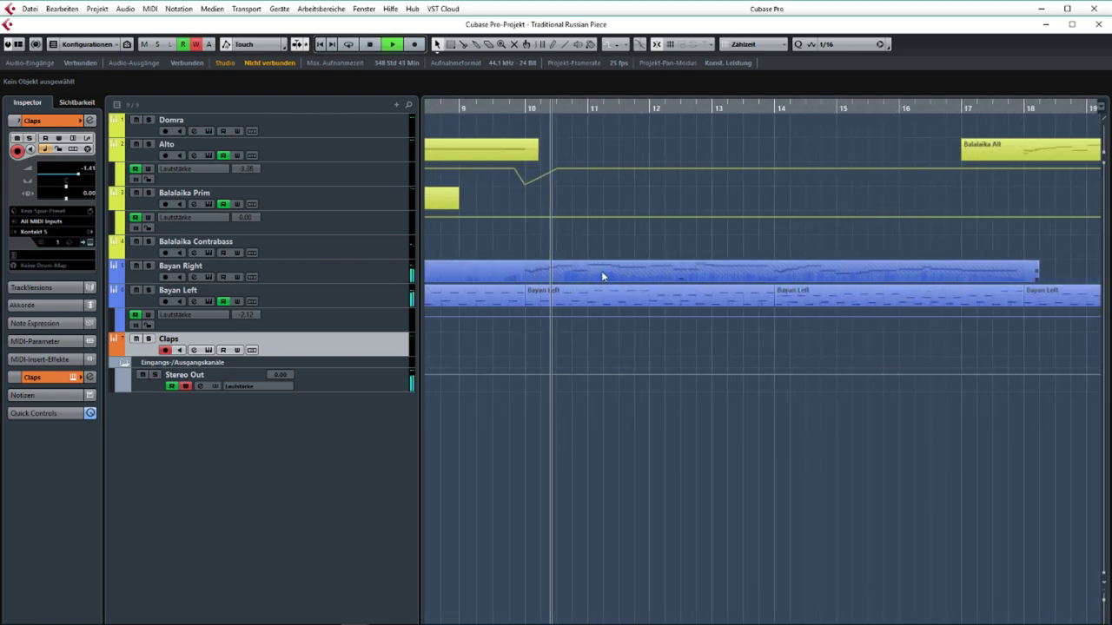
# Open the Bayan Right and Bayan Left parts around bars 10 to 18 together in the Key Editor to examine their notes and modulation.
pyautogui.moveTo(568, 249); pyautogui.dragTo(842, 304)
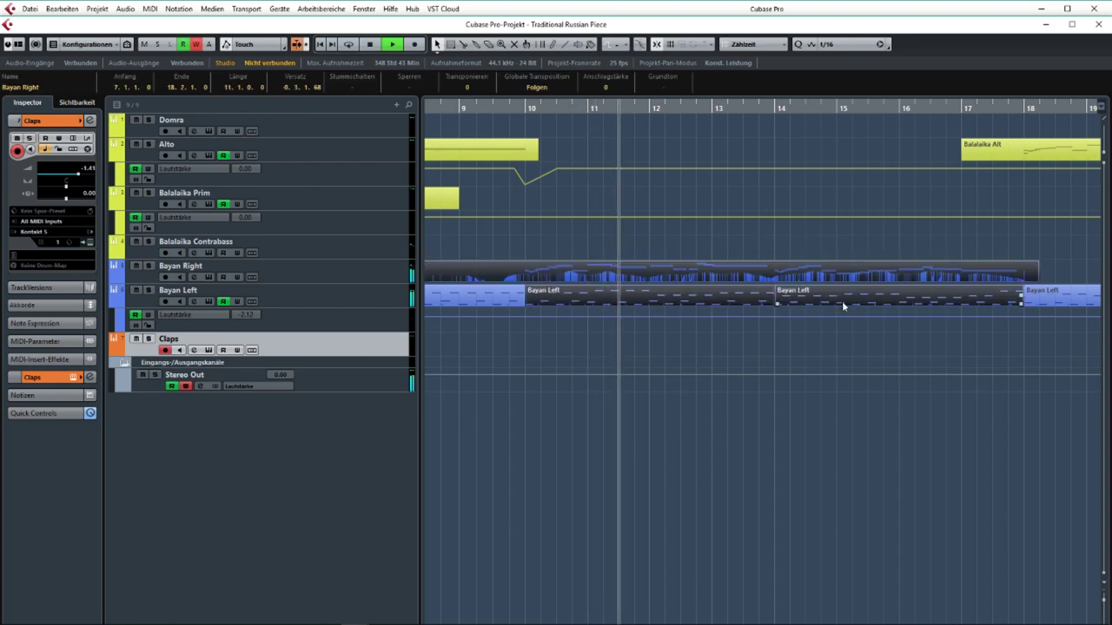
pyautogui.doubleClick(842, 300)
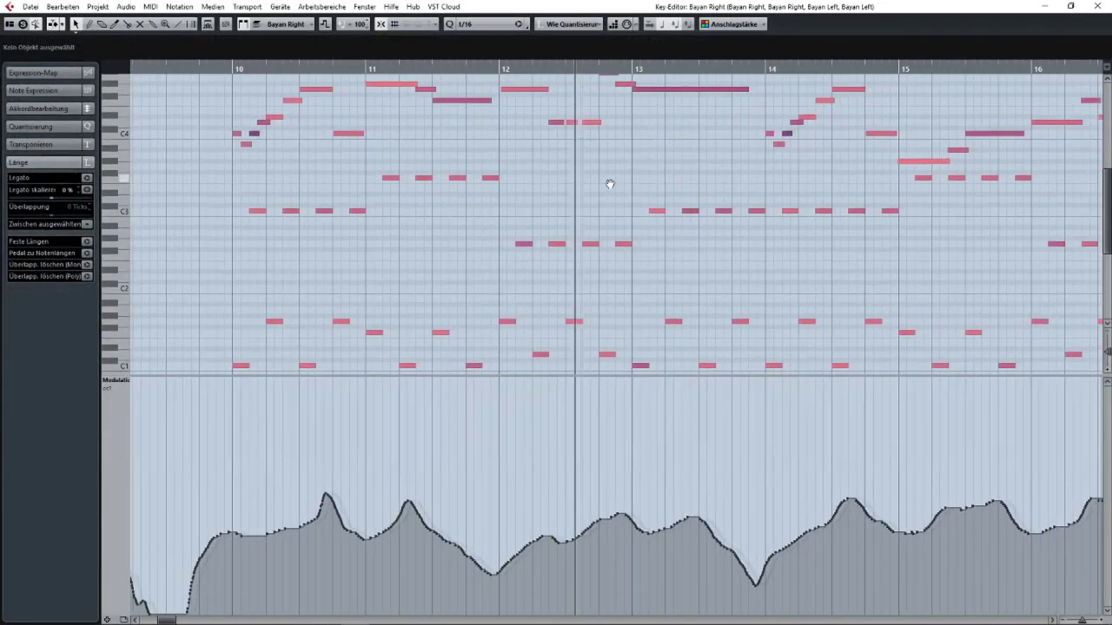
pyautogui.keyDown('ctrl'); pyautogui.scroll(-2, 606, 183); pyautogui.keyUp('ctrl')
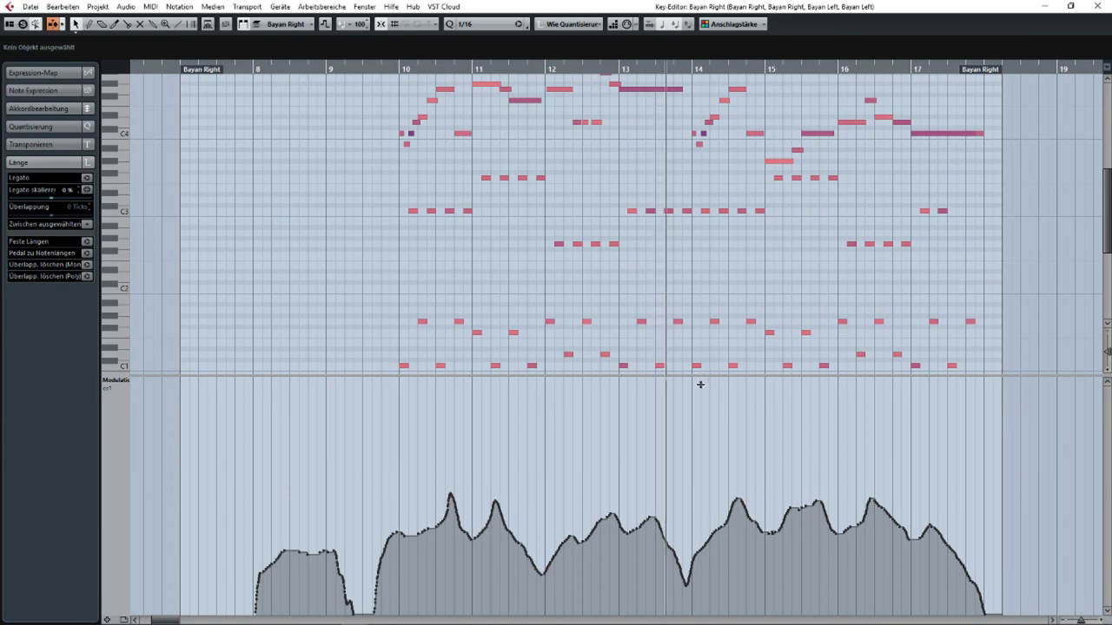
# Examine the Bayan Right and Bayan Left notes with their modulation from bar 10 to 18, and close the Key Editor.
pyautogui.moveTo(700, 385); pyautogui.dragTo(700, 439)
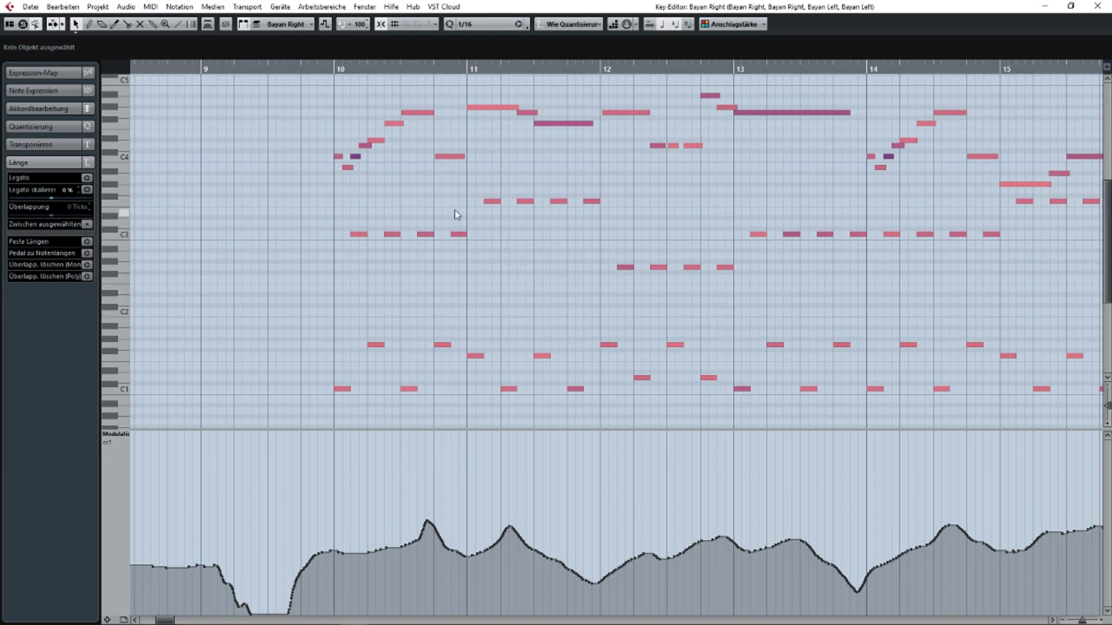
pyautogui.moveTo(409, 288); pyautogui.dragTo(253, 239)
pyautogui.scroll(-2, 253, 238)
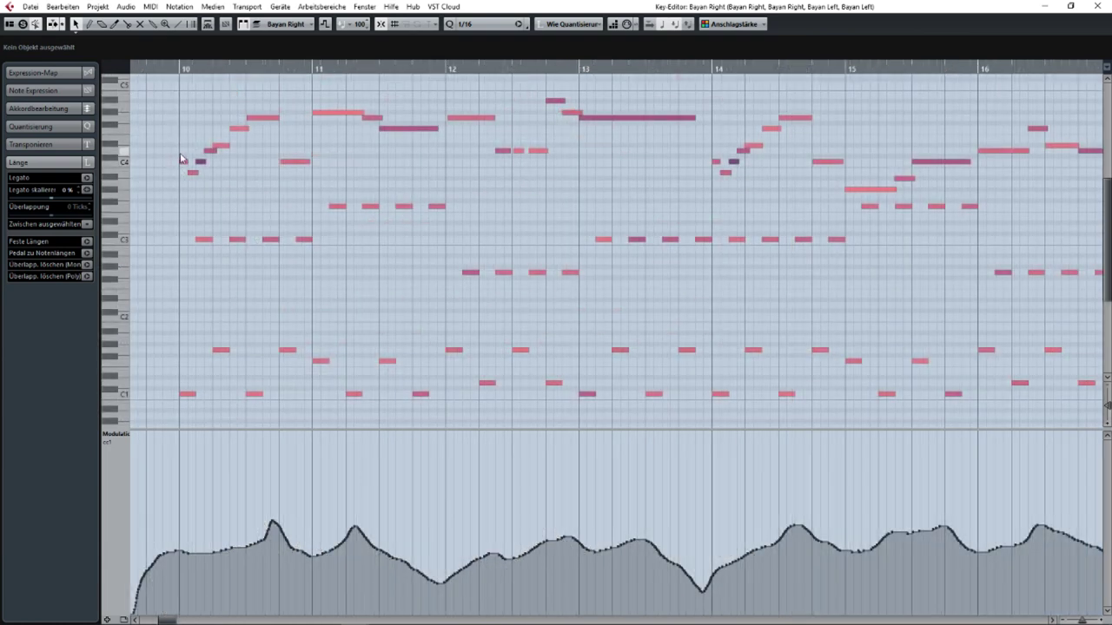
pyautogui.click(183, 162)
pyautogui.moveTo(179, 87); pyautogui.dragTo(290, 187)
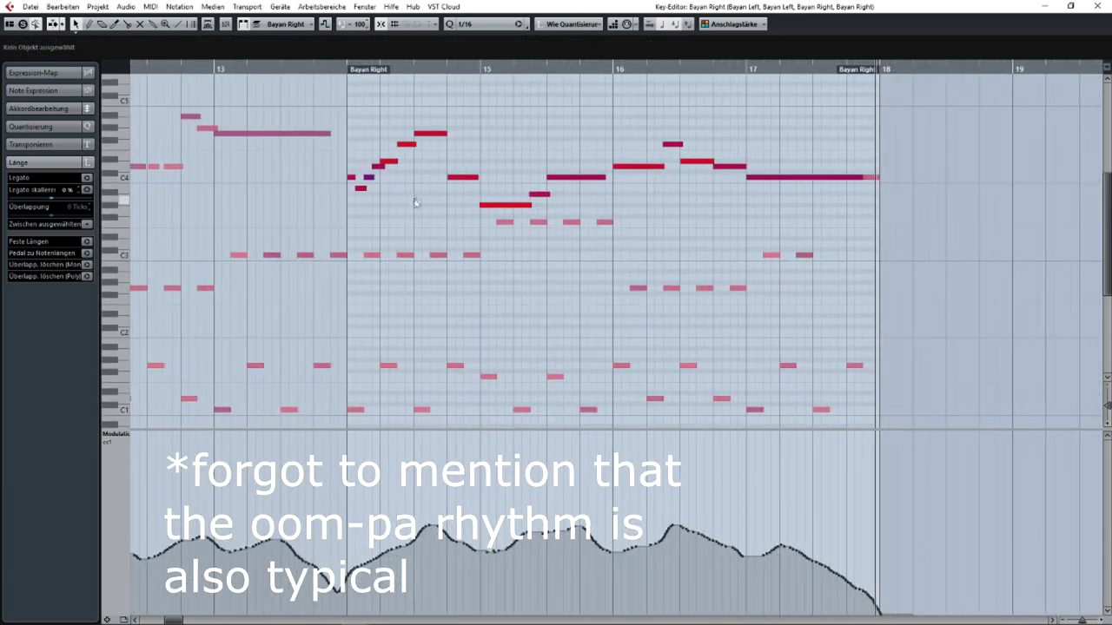
pyautogui.click(1097, 6)
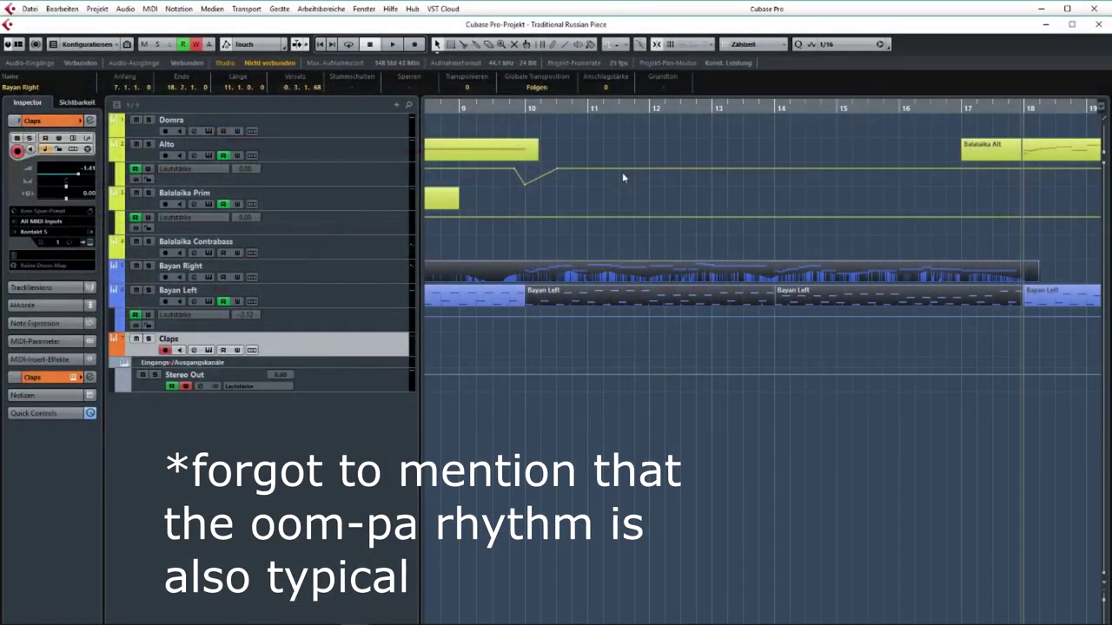
# Inspect the Balalaika Alt parts on the Alto and Balalaika Prim tracks between bars 17 and 26.
pyautogui.click(669, 197)
pyautogui.moveTo(719, 194); pyautogui.dragTo(465, 196)
pyautogui.moveTo(782, 158); pyautogui.dragTo(529, 154)
pyautogui.scroll(-2, 529, 154)
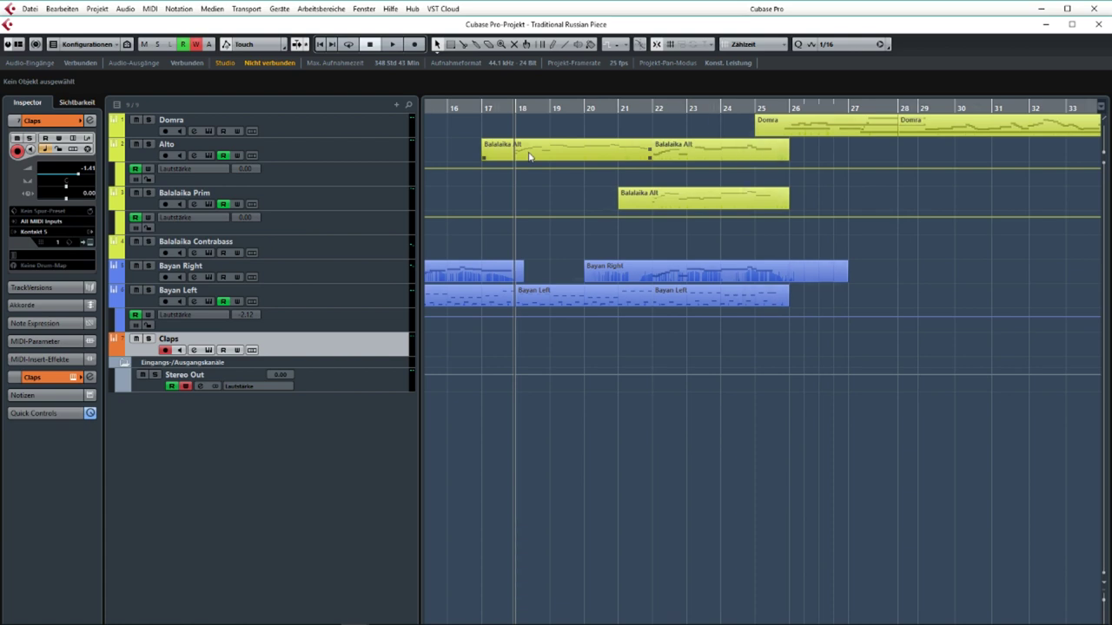
pyautogui.moveTo(529, 157); pyautogui.dragTo(553, 164)
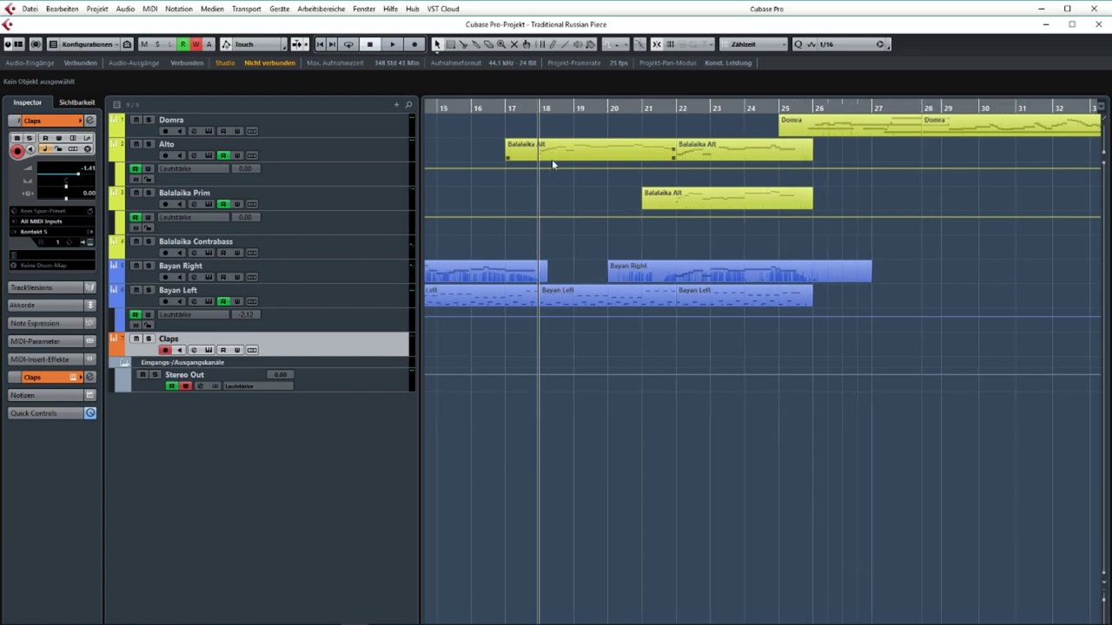
pyautogui.moveTo(552, 164); pyautogui.dragTo(844, 177)
pyautogui.moveTo(622, 334); pyautogui.dragTo(1055, 142)
pyautogui.click(586, 215)
pyautogui.moveTo(586, 236); pyautogui.dragTo(738, 291)
pyautogui.moveTo(770, 252); pyautogui.dragTo(968, 243)
pyautogui.moveTo(745, 199); pyautogui.dragTo(536, 153)
pyautogui.moveTo(999, 208); pyautogui.dragTo(632, 146)
pyautogui.moveTo(723, 234); pyautogui.dragTo(729, 186)
pyautogui.moveTo(730, 186); pyautogui.dragTo(749, 220)
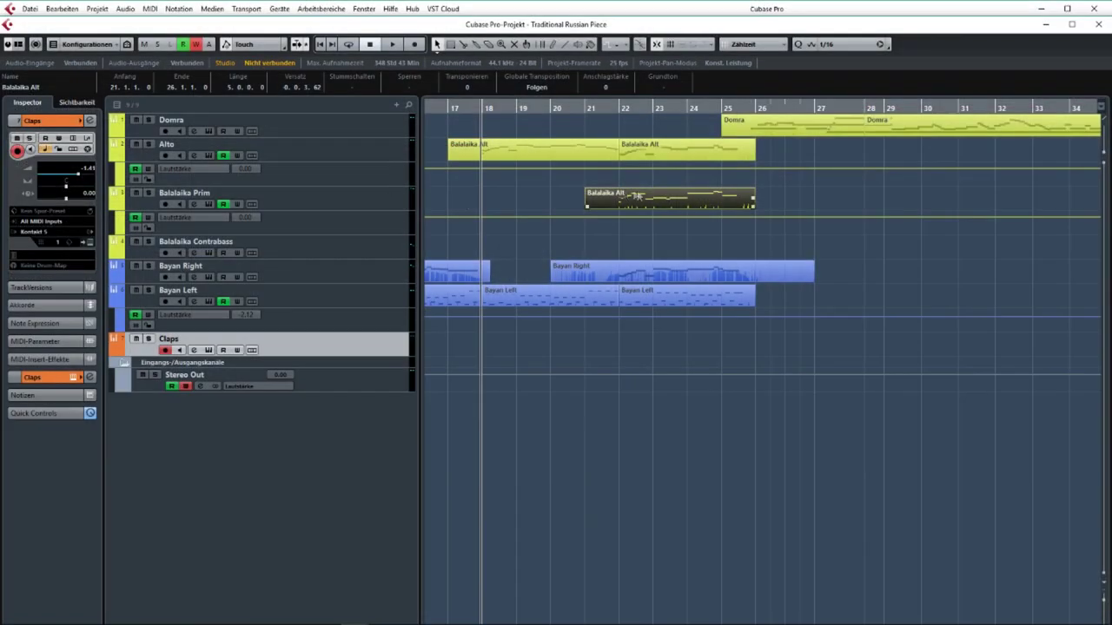
# Examine the Bayan Left part from bar 14 to 18, focusing on its two closing C4 notes, and close the Key Editor.
pyautogui.doubleClick(633, 277)
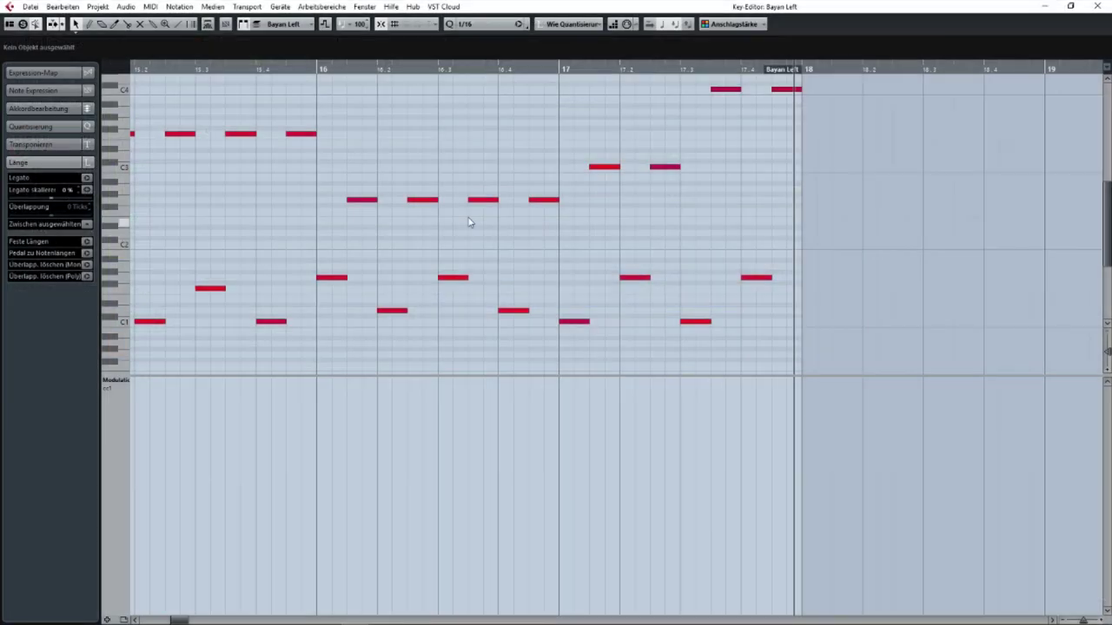
pyautogui.scroll(-3, 467, 218)
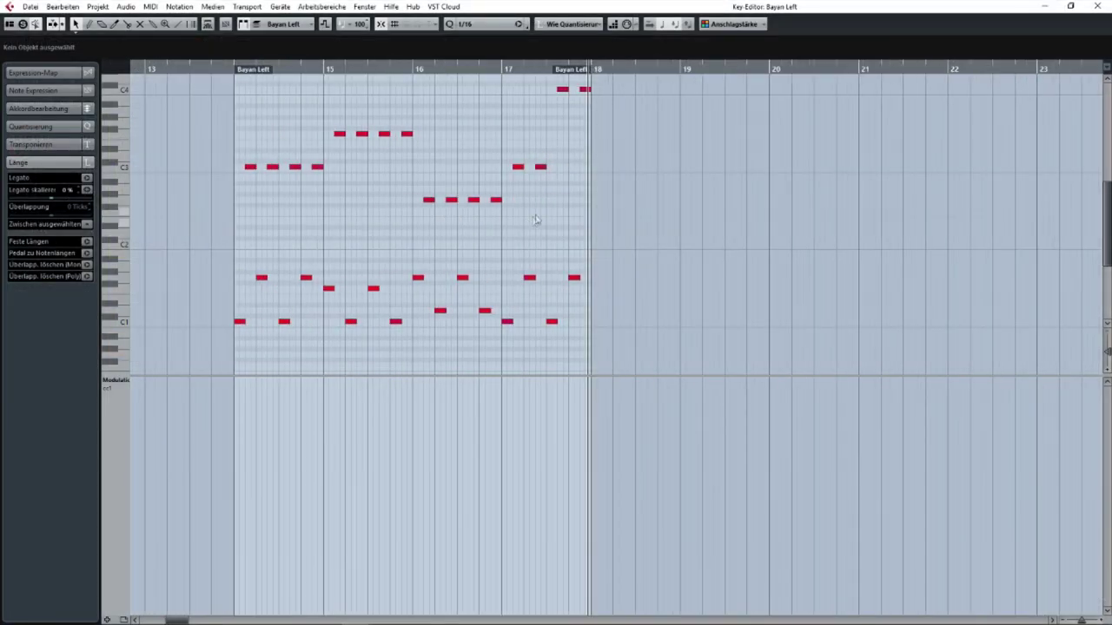
pyautogui.hscroll(3, 529, 223)
pyautogui.moveTo(453, 231); pyautogui.dragTo(534, 300)
pyautogui.scroll(3, 487, 191)
pyautogui.moveTo(474, 204); pyautogui.dragTo(524, 150)
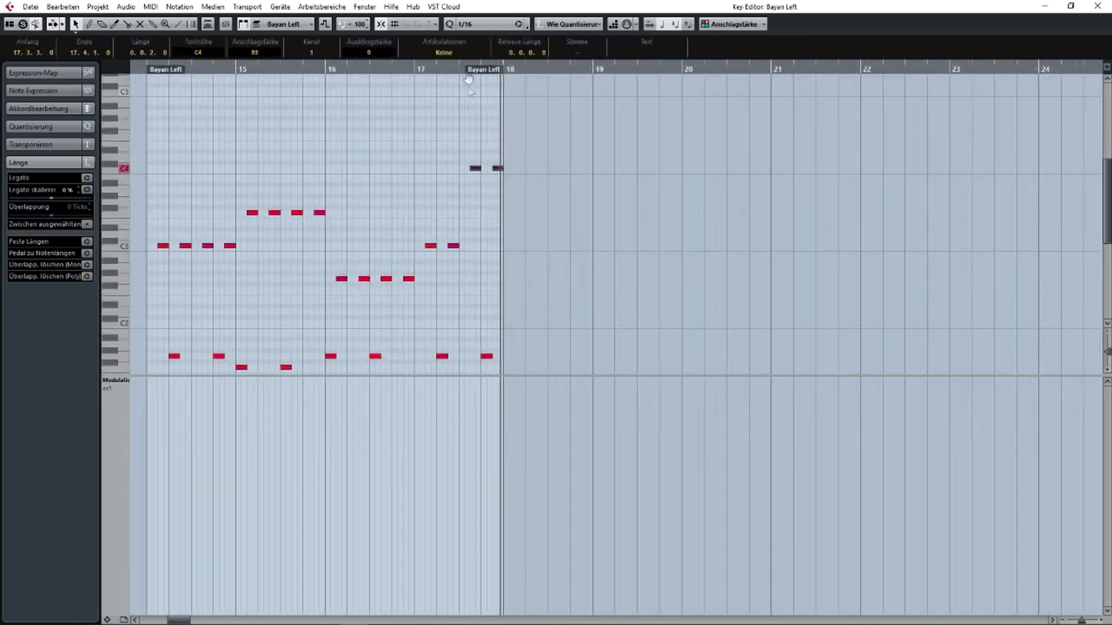
pyautogui.click(461, 68)
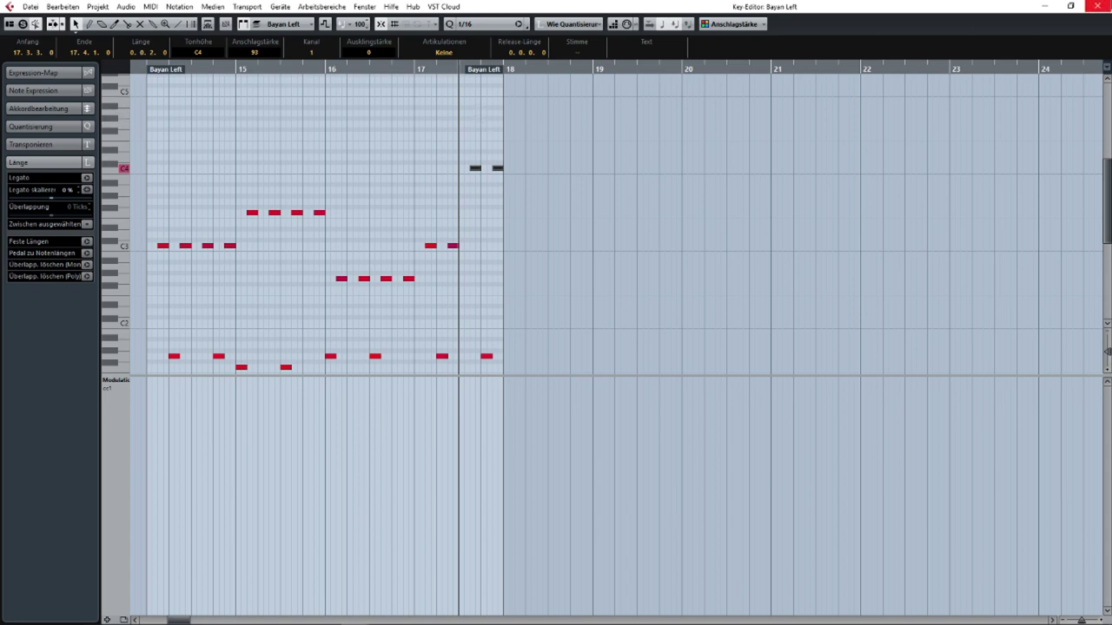
pyautogui.click(1096, 7)
# Open the Bayan Left part from bar 18 to 22 and examine its bass and chord notes in the Key Editor.
pyautogui.scroll(3, 556, 162)
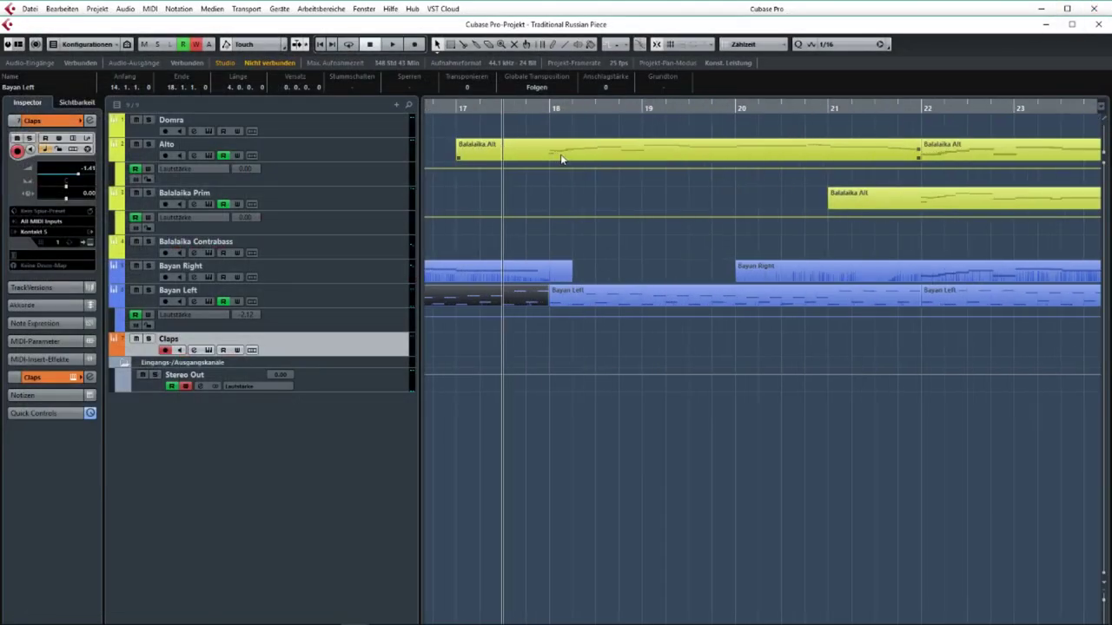
pyautogui.doubleClick(579, 298)
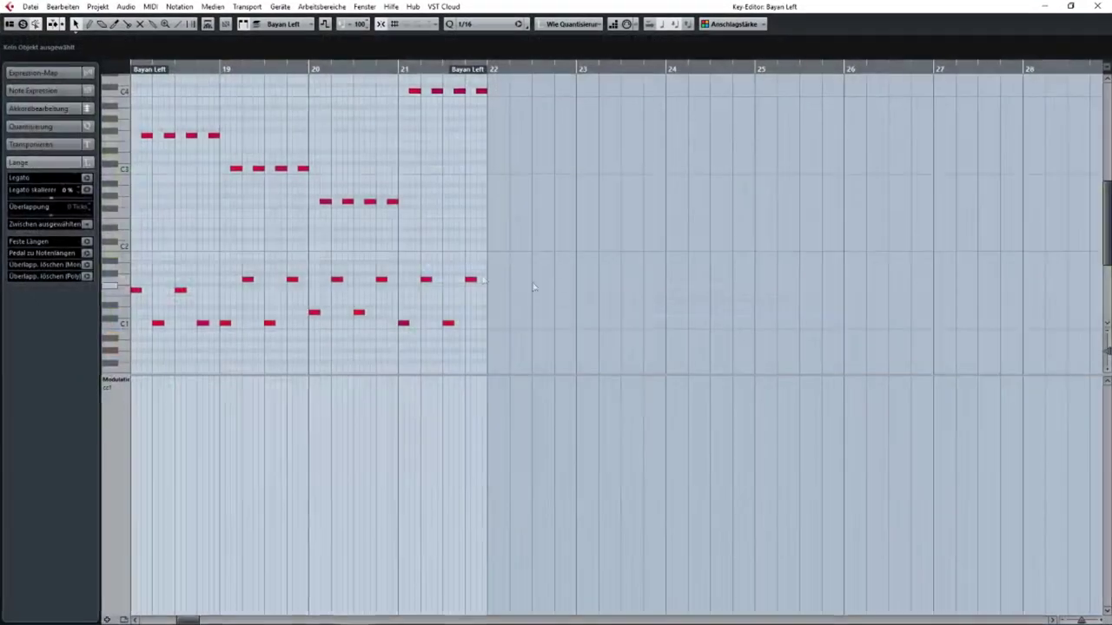
pyautogui.moveTo(361, 227); pyautogui.dragTo(570, 183)
pyautogui.moveTo(383, 213); pyautogui.dragTo(472, 291)
pyautogui.click(449, 206)
pyautogui.moveTo(465, 204); pyautogui.dragTo(522, 306)
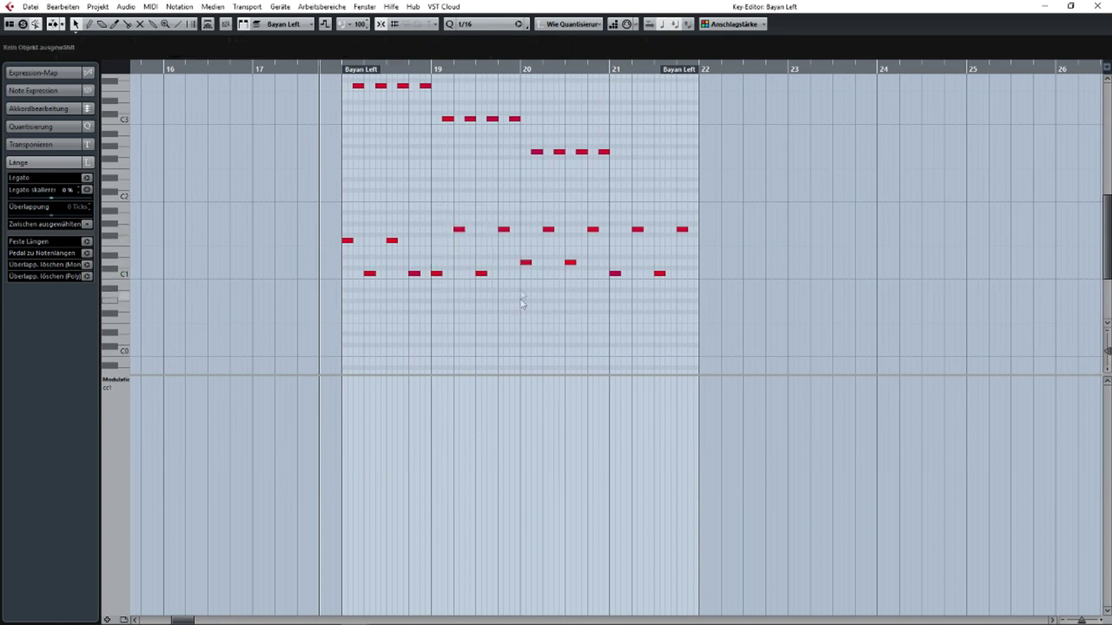
pyautogui.moveTo(527, 201); pyautogui.dragTo(600, 278)
pyautogui.moveTo(617, 216); pyautogui.dragTo(473, 272)
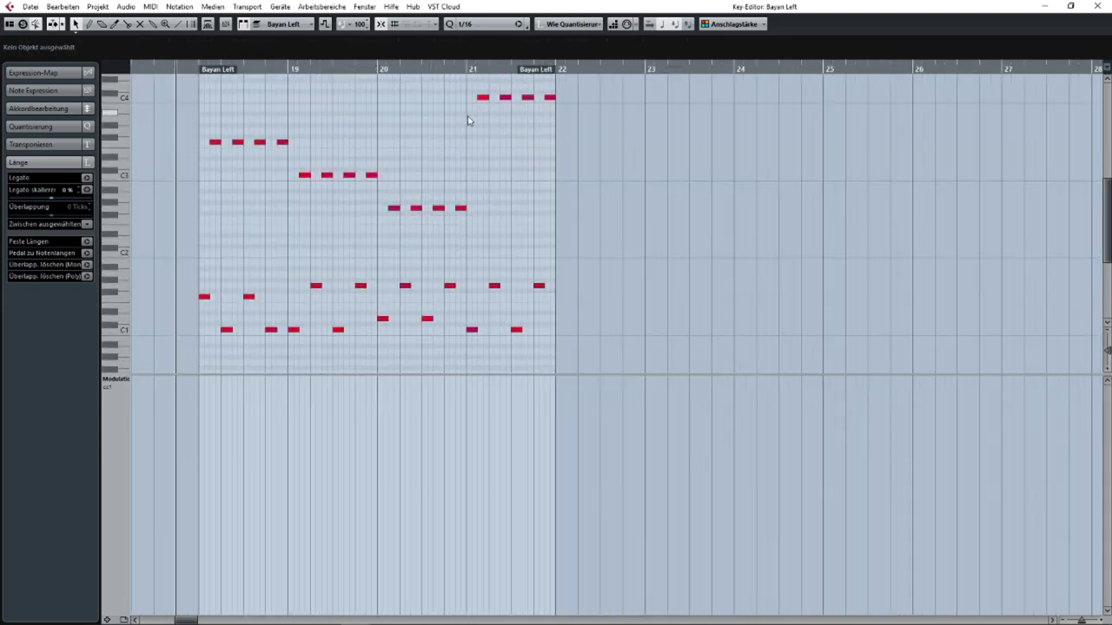
pyautogui.moveTo(473, 89); pyautogui.dragTo(599, 362)
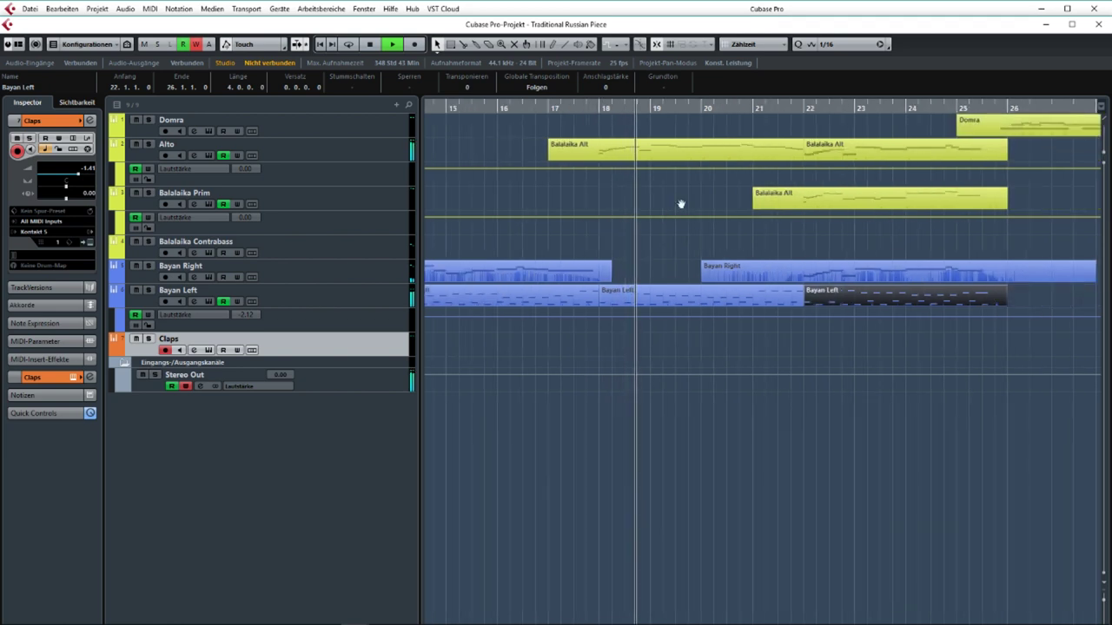
# Play through the balalaika and bayan passage from bar 18 to 25 and select the first Domra part.
pyautogui.moveTo(681, 204); pyautogui.dragTo(548, 208)
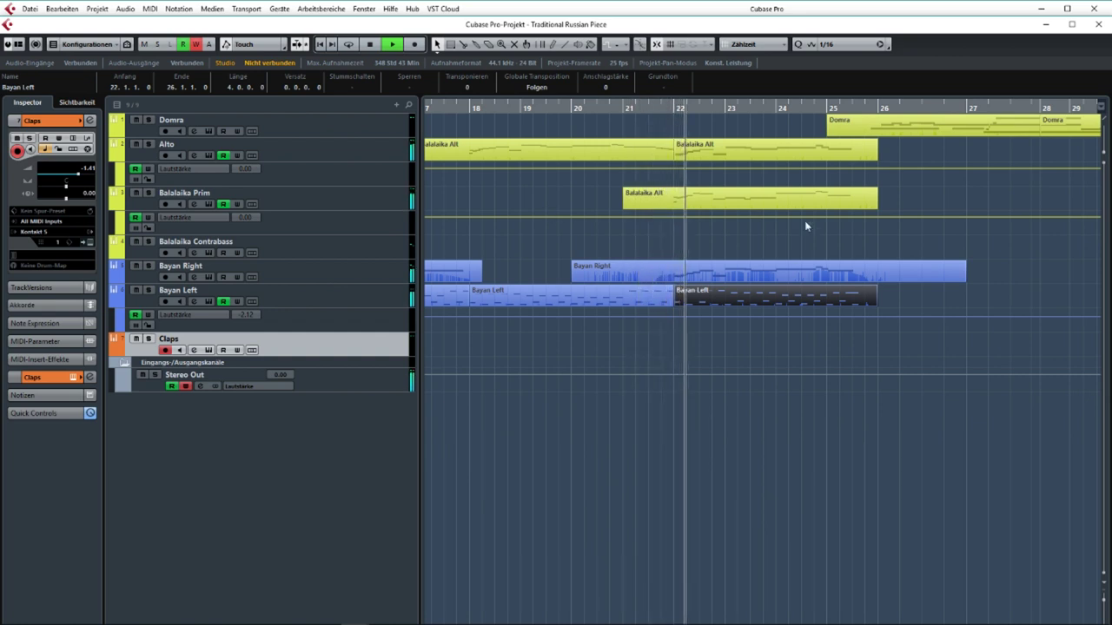
pyautogui.moveTo(805, 221); pyautogui.dragTo(551, 239)
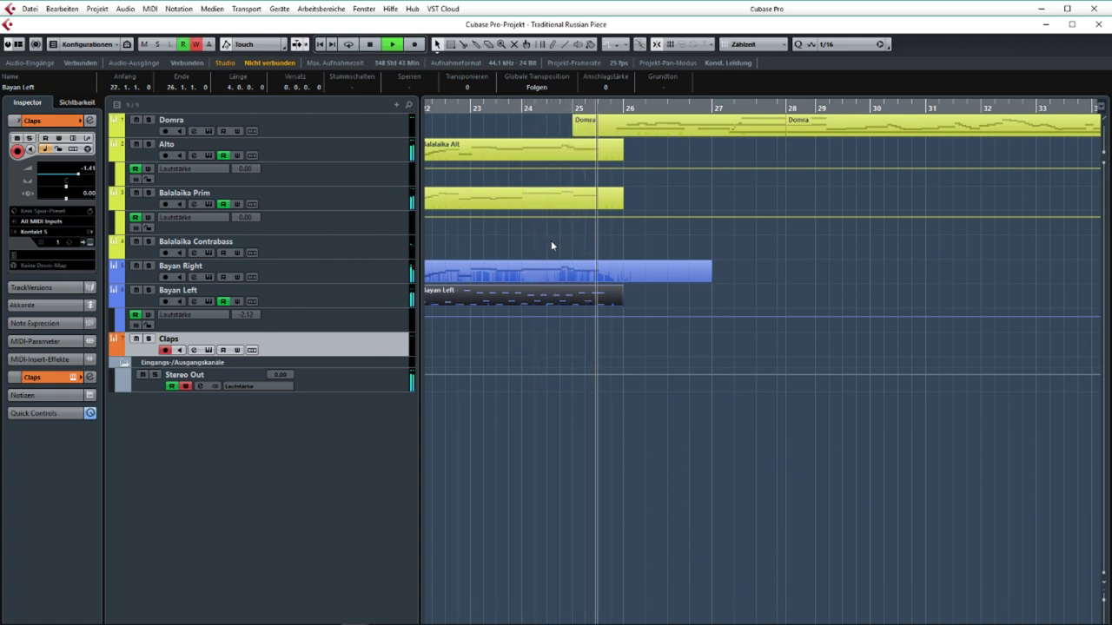
pyautogui.click(566, 131)
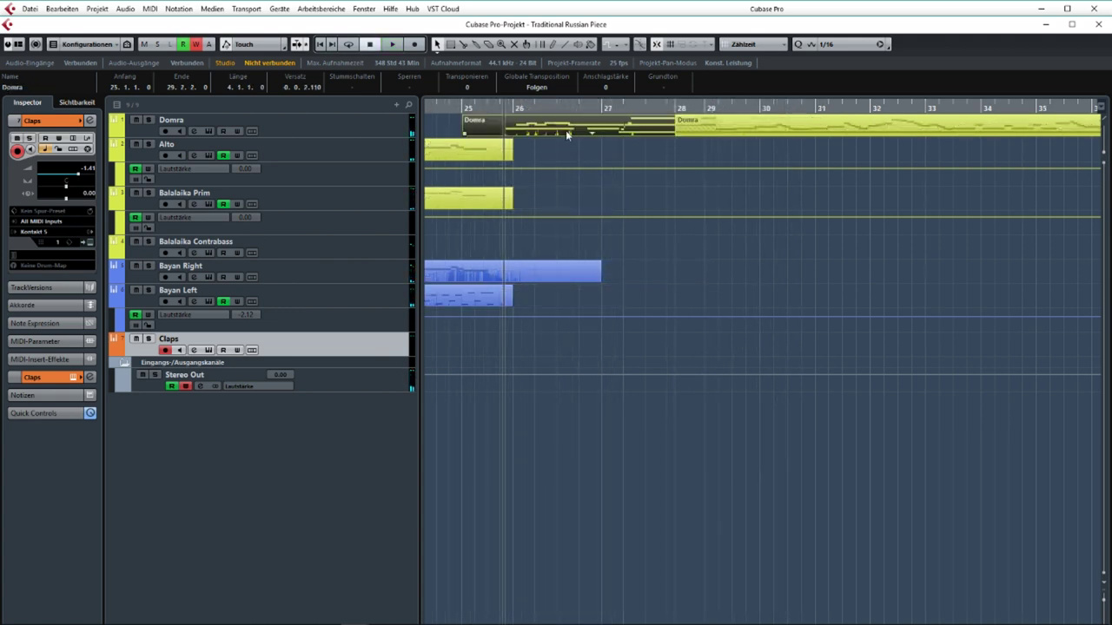
# View the whole arrangement and play the transition around bars 26 to 28 where the Domra takes over.
pyautogui.press('g')
pyautogui.press('g')
pyautogui.press('g')
pyautogui.press('g')
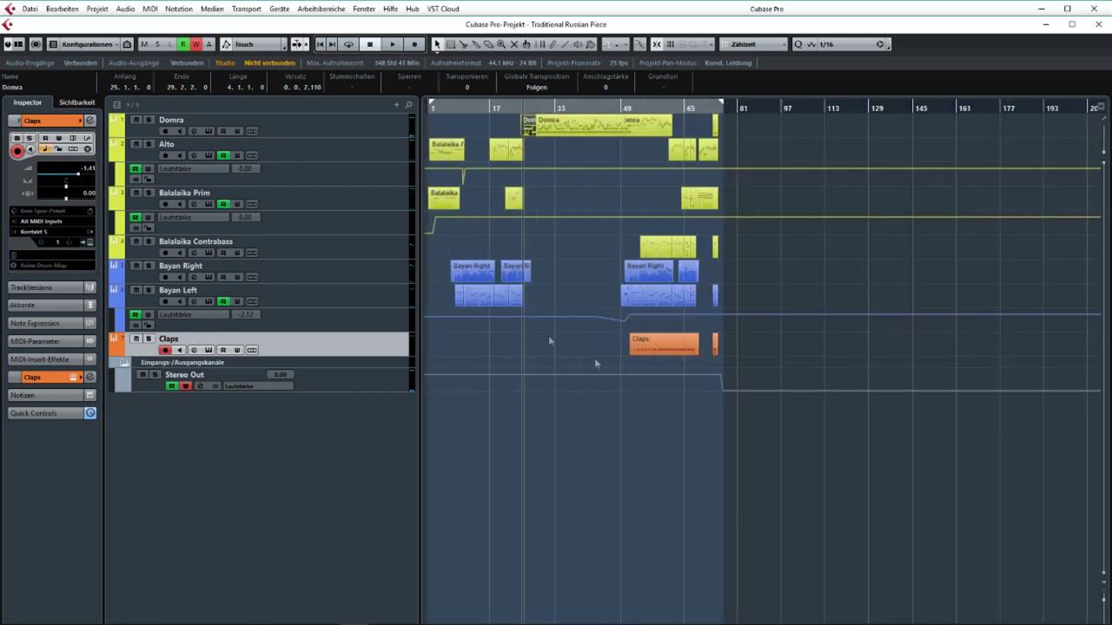
pyautogui.press('h')
pyautogui.press('h')
pyautogui.press('h')
pyautogui.press('h')
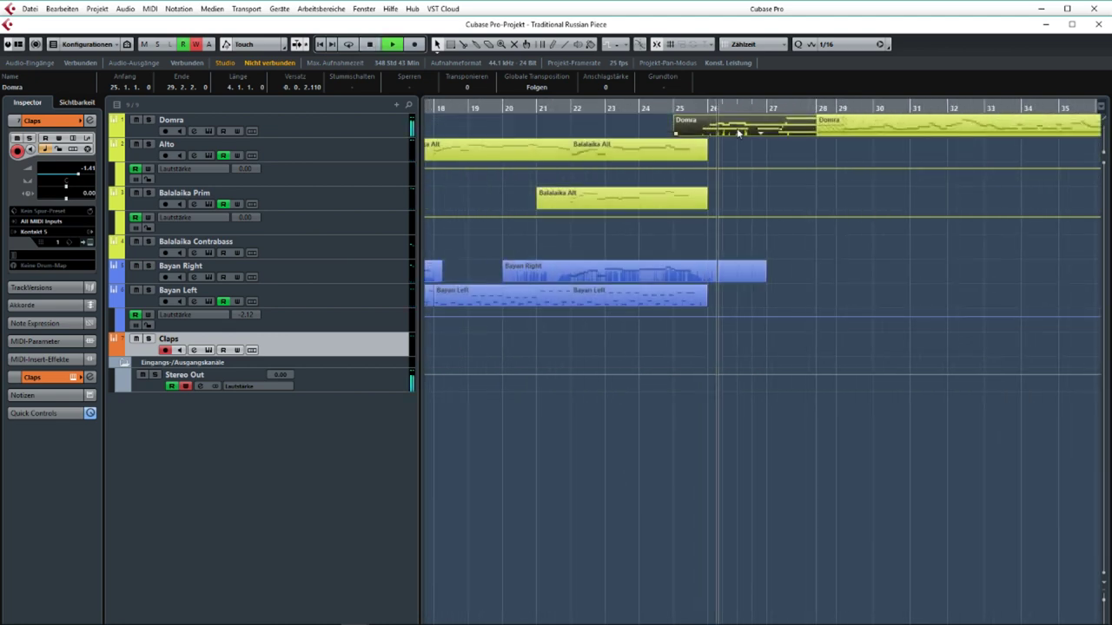
pyautogui.doubleClick(736, 128)
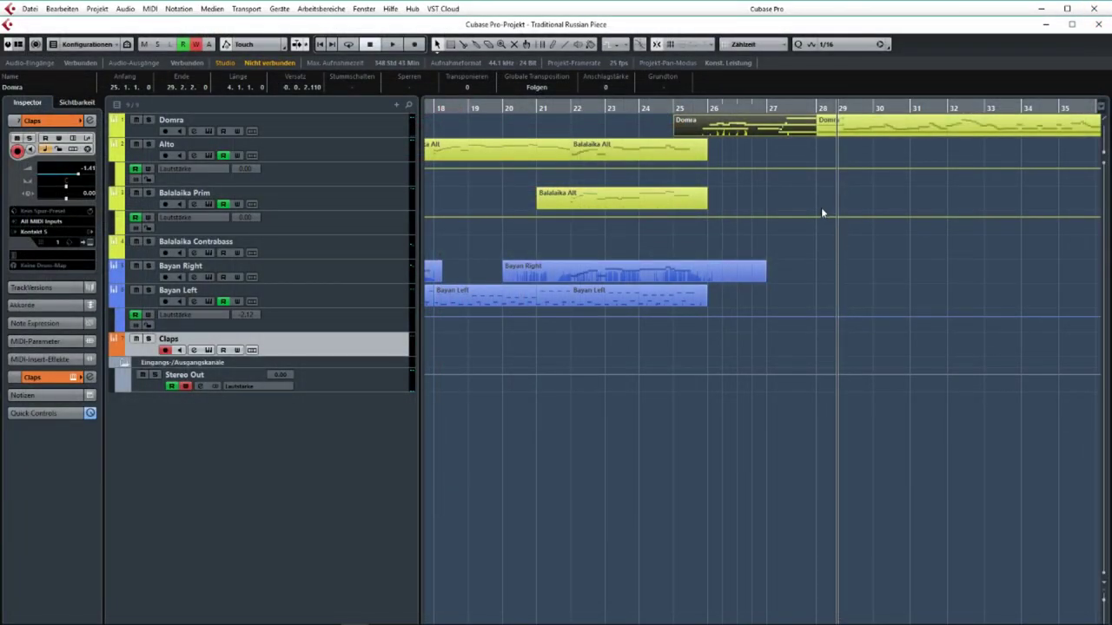
# Examine the notes and velocities of the opening Balalaika Alt part on the Alto track, and close the Key Editor.
pyautogui.moveTo(822, 210); pyautogui.dragTo(786, 206)
pyautogui.scroll(-5, 784, 203)
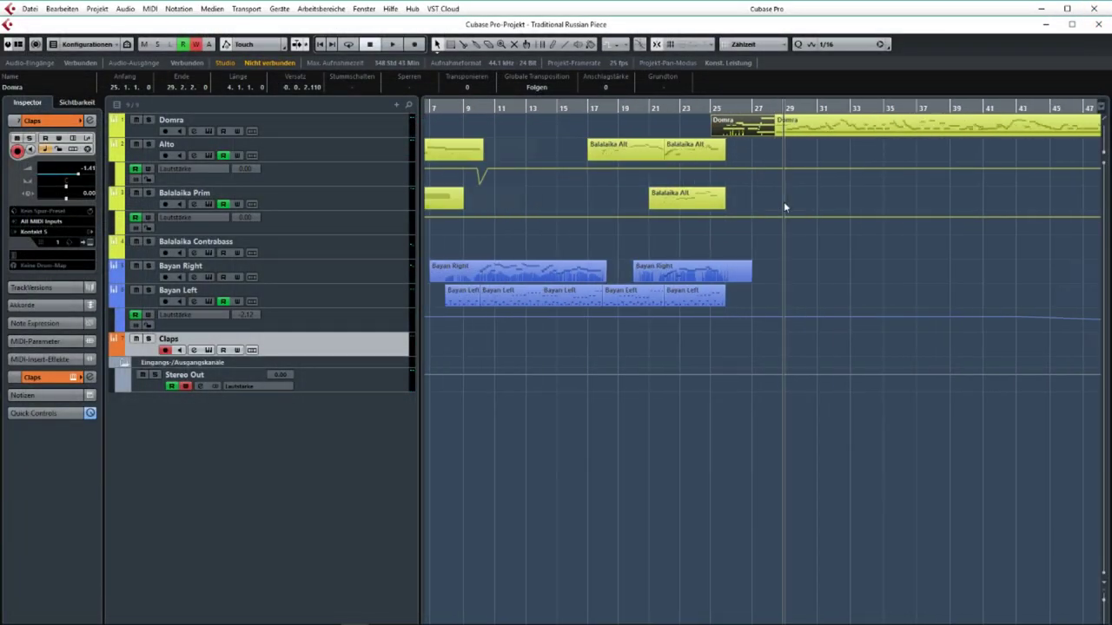
pyautogui.scroll(3, 641, 196)
pyautogui.scroll(1, 640, 200)
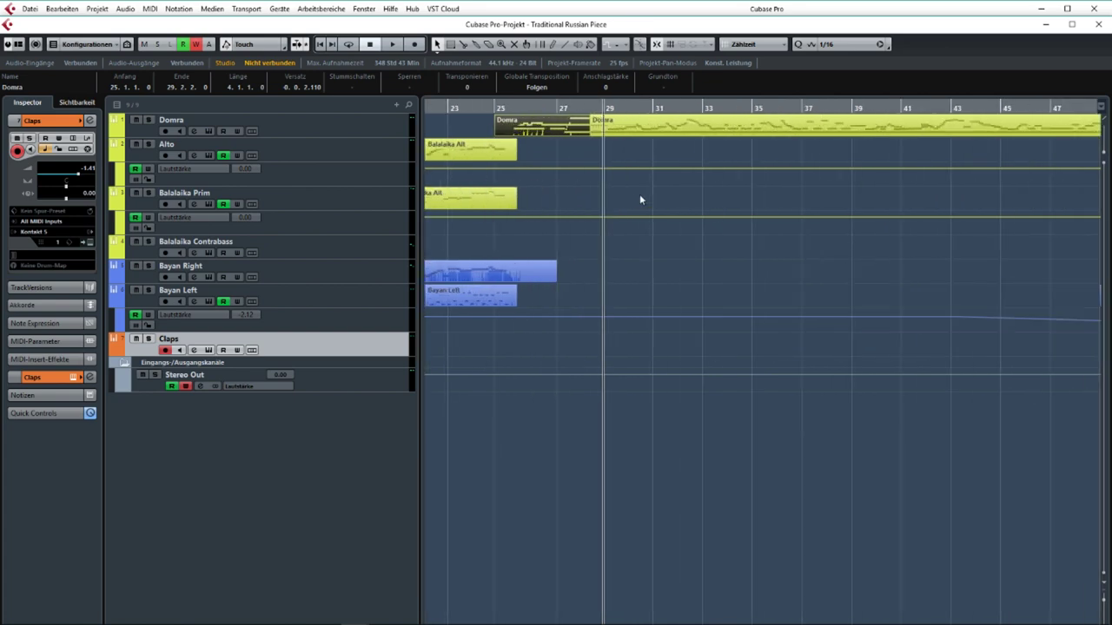
pyautogui.hscroll(-10, 639, 193)
pyautogui.click(450, 107)
pyautogui.doubleClick(477, 150)
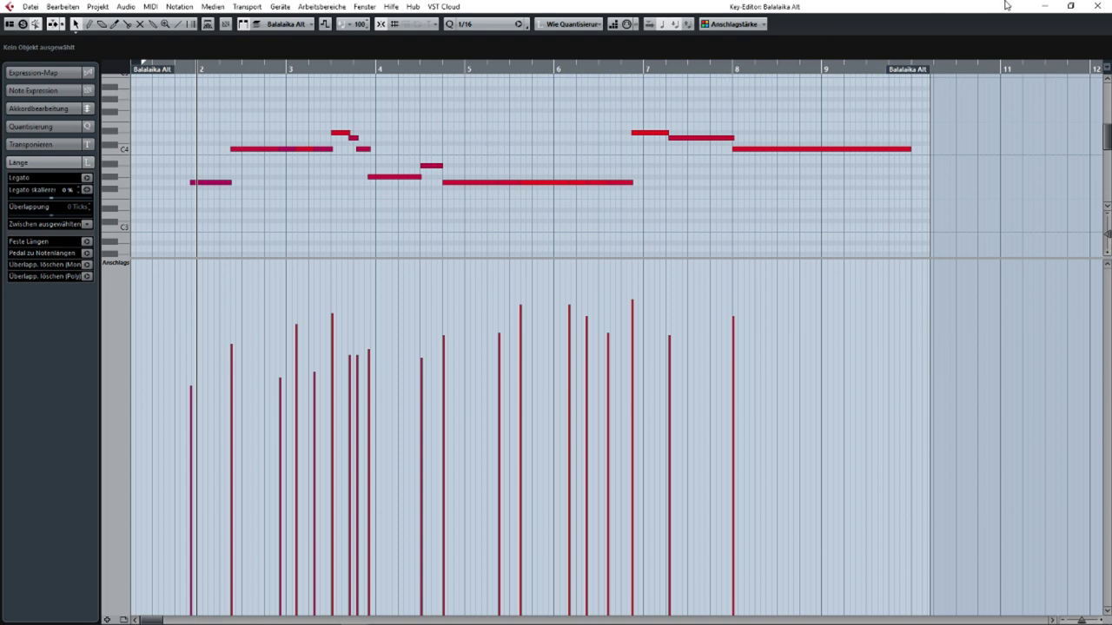
pyautogui.click(1095, 5)
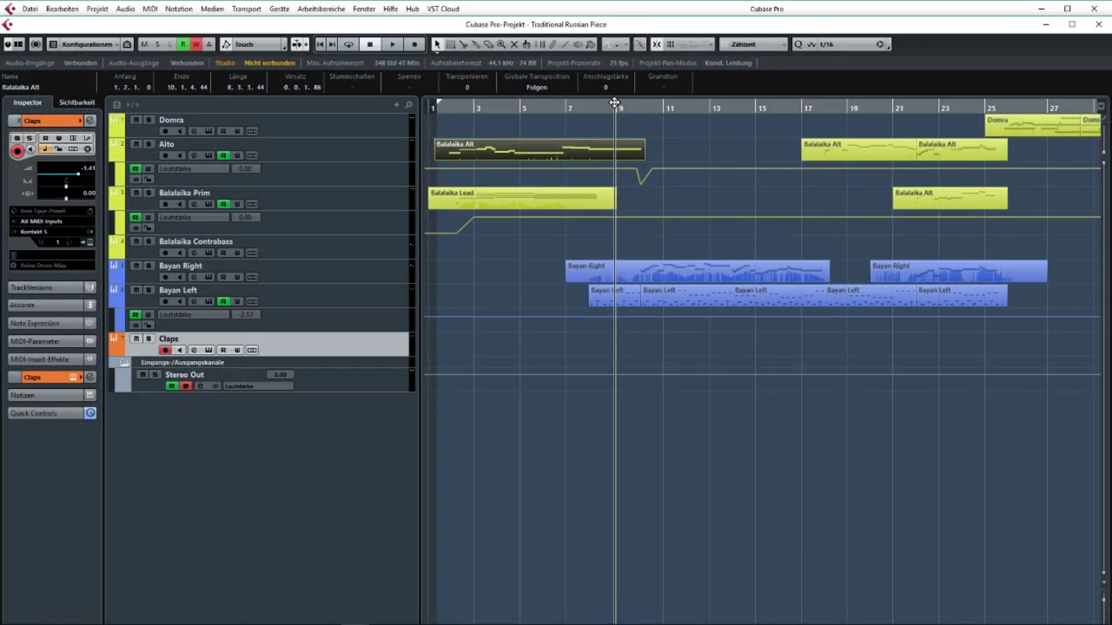
# Open the first Domra part, starting at bar 25, in the Key Editor and examine its melody notes and velocities.
pyautogui.moveTo(614, 102); pyautogui.dragTo(671, 117)
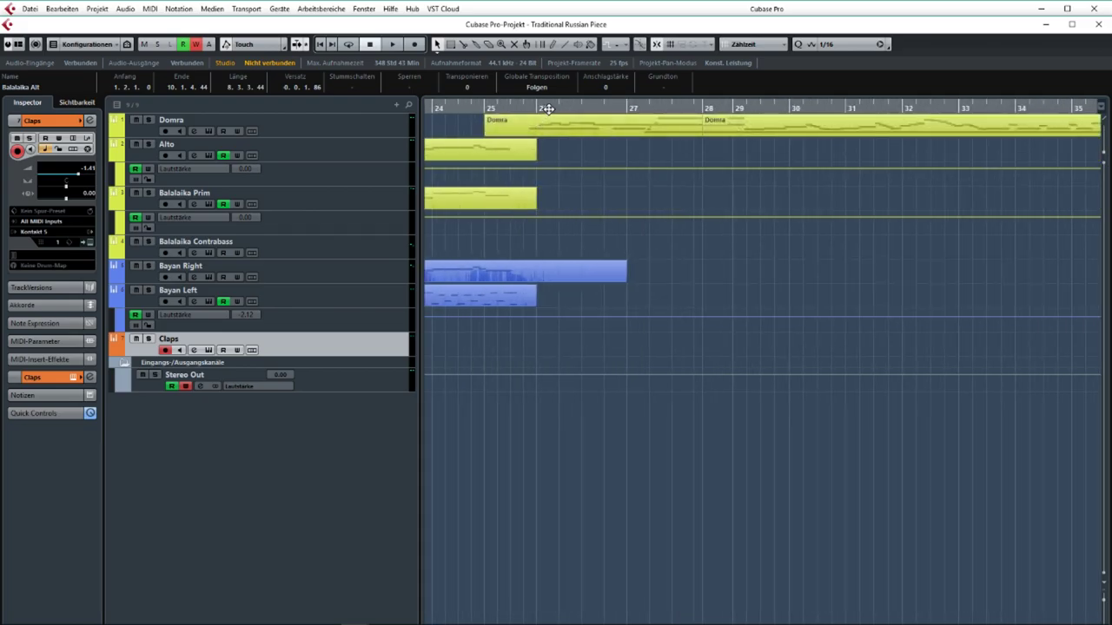
pyautogui.doubleClick(583, 123)
pyautogui.moveTo(365, 137); pyautogui.dragTo(478, 156)
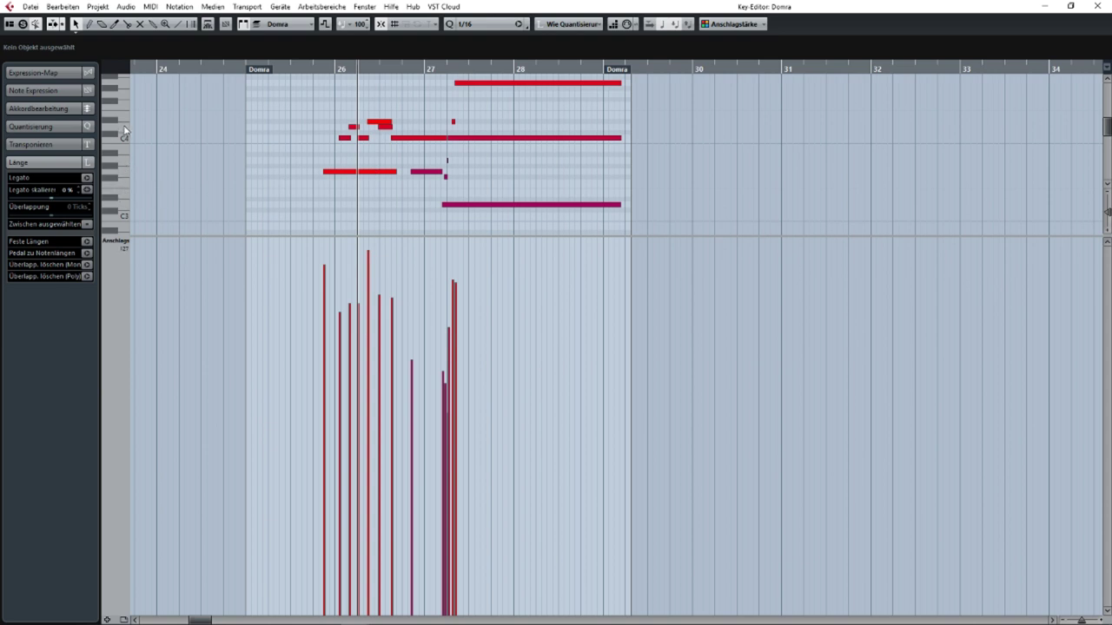
pyautogui.moveTo(202, 145); pyautogui.dragTo(249, 116)
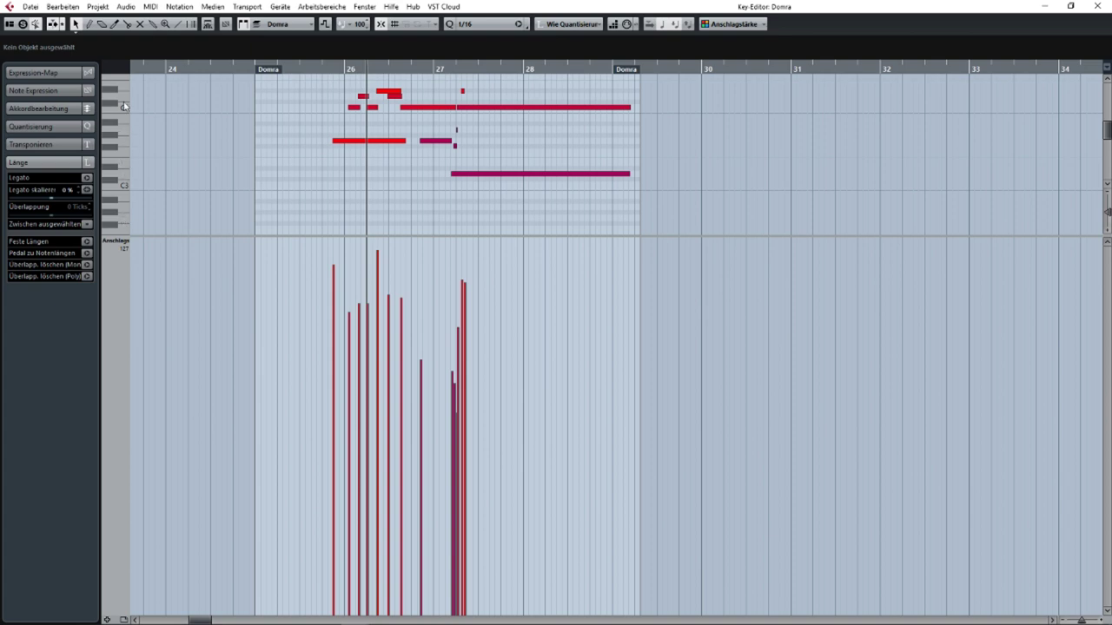
pyautogui.moveTo(313, 135); pyautogui.dragTo(175, 168)
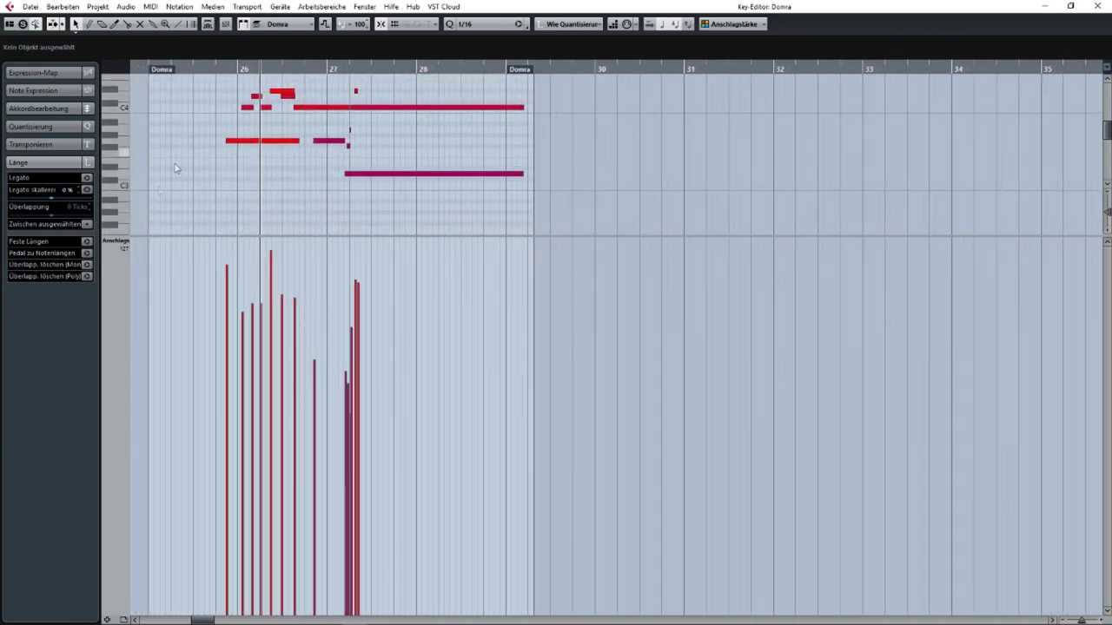
pyautogui.moveTo(280, 172); pyautogui.dragTo(264, 203)
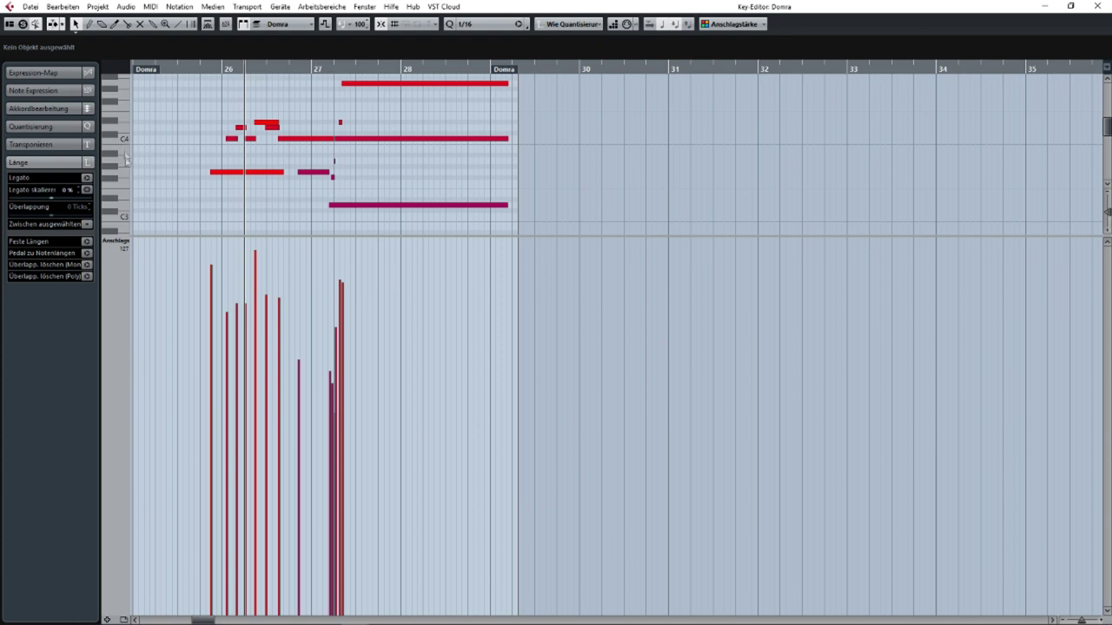
pyautogui.moveTo(249, 128); pyautogui.dragTo(216, 178)
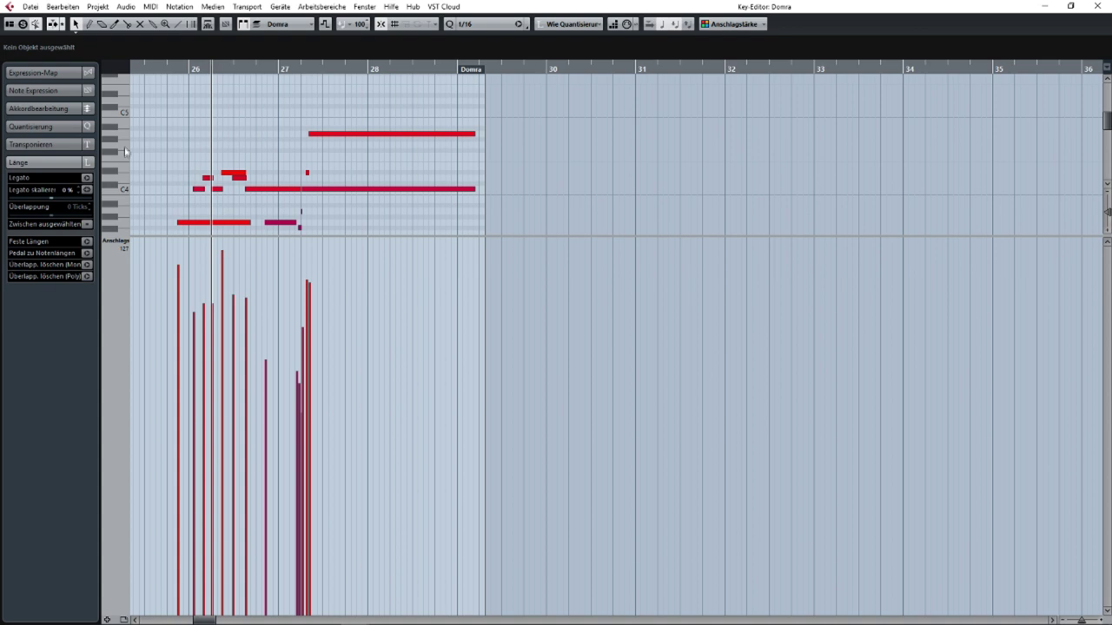
pyautogui.moveTo(294, 160); pyautogui.dragTo(321, 141)
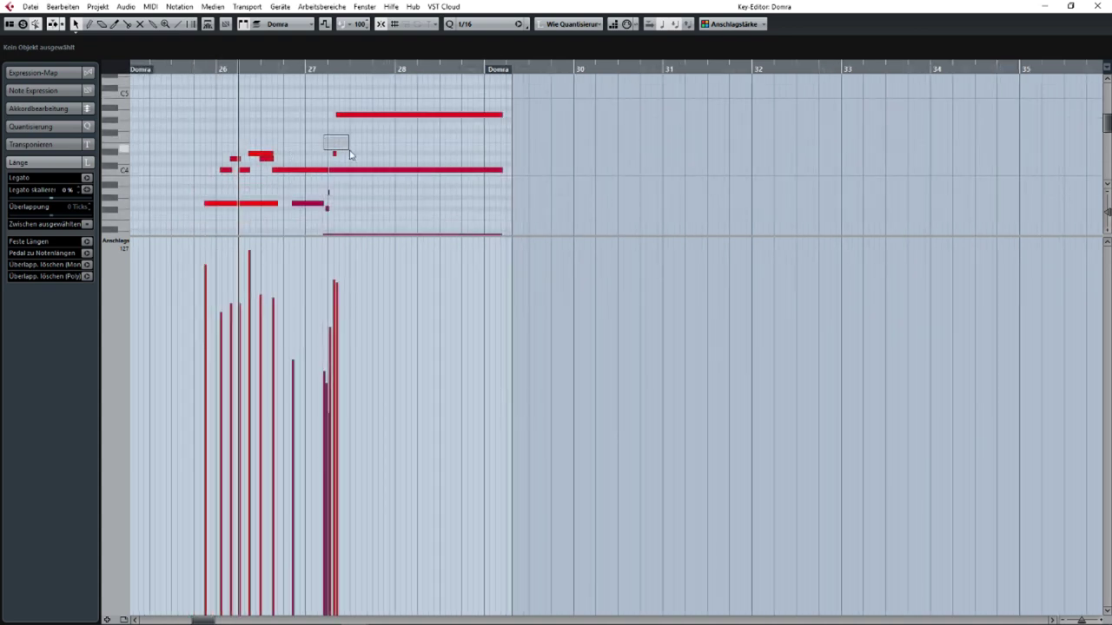
pyautogui.moveTo(353, 216); pyautogui.dragTo(352, 214)
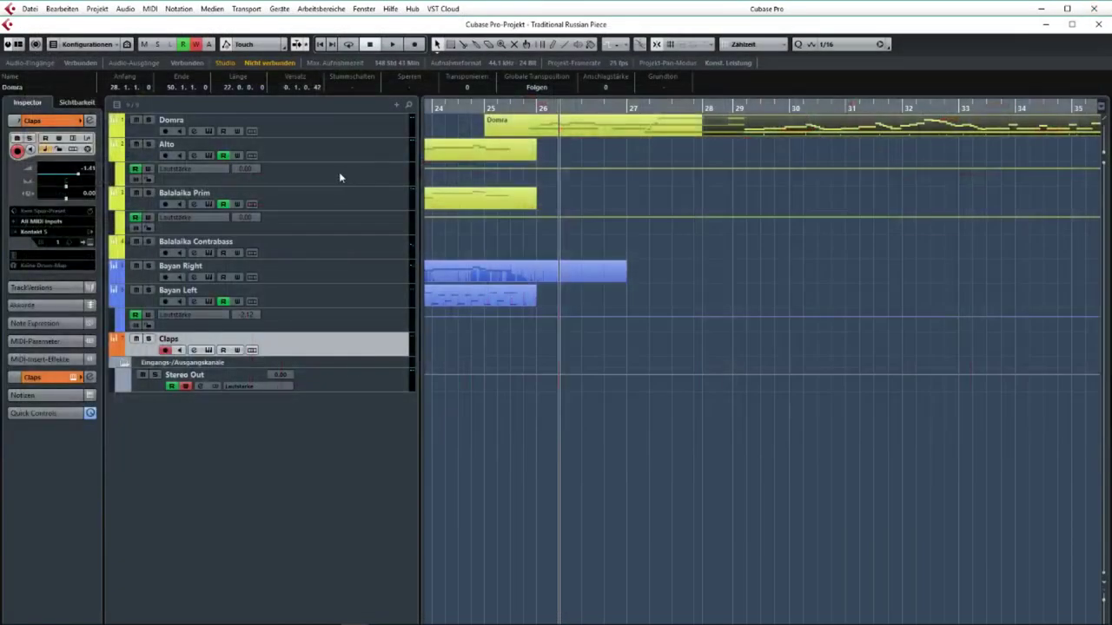
# Open the second Domra part, bars 28 to 50, in the Key Editor and examine its melody, sustained low notes and velocities.
pyautogui.click(339, 172)
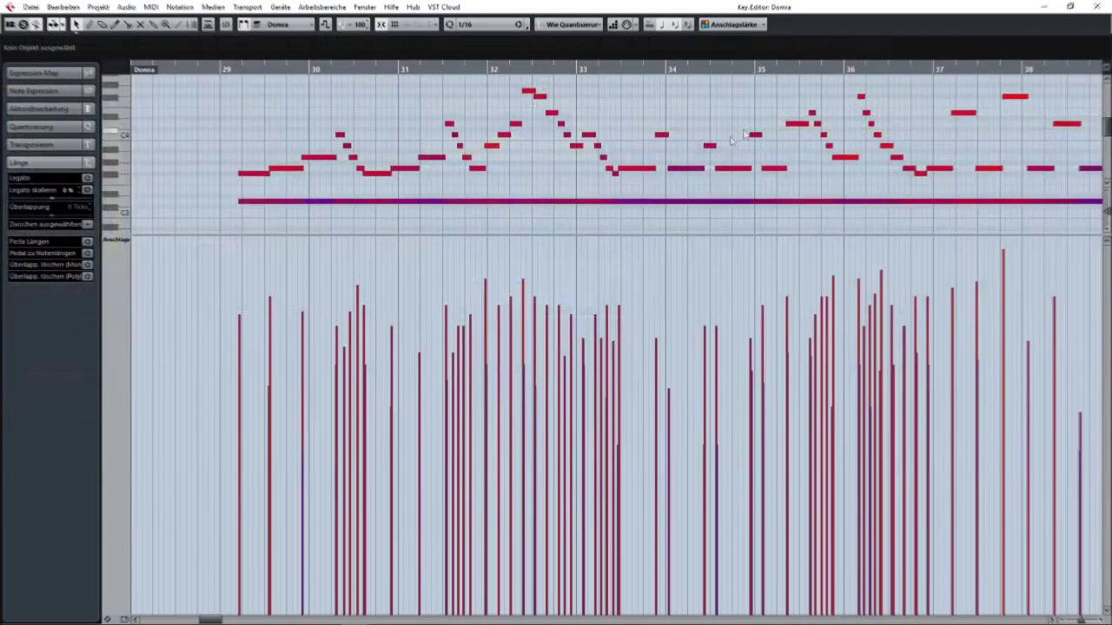
pyautogui.press('g')
pyautogui.press('g')
pyautogui.press('g')
pyautogui.press('g')
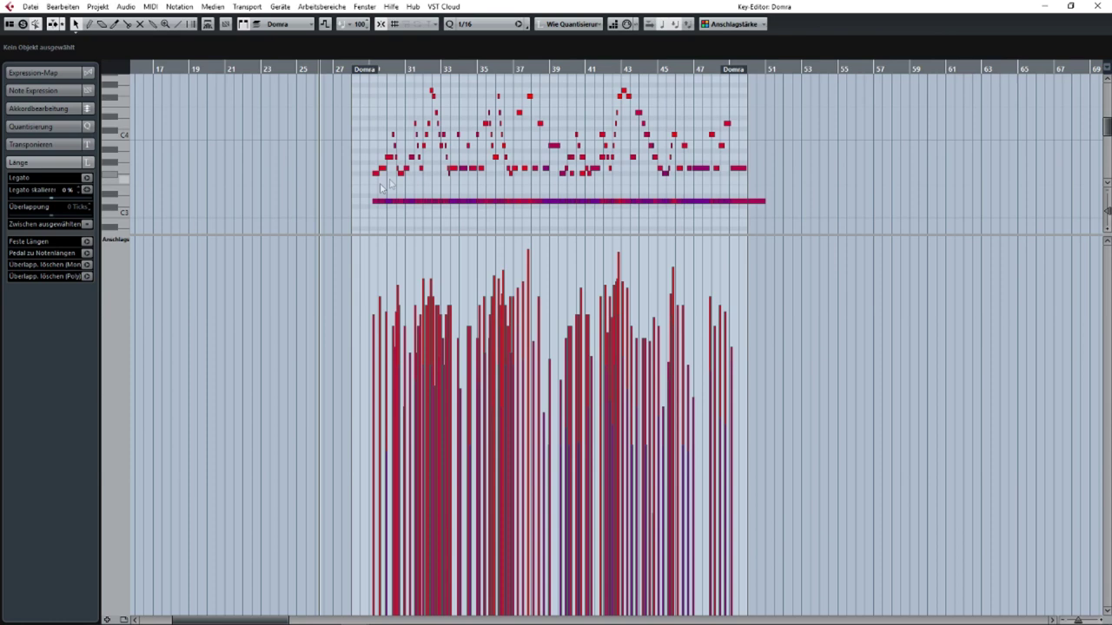
pyautogui.moveTo(392, 181); pyautogui.dragTo(707, 219)
pyautogui.scroll(2, 418, 224)
pyautogui.moveTo(314, 218); pyautogui.dragTo(1105, 195)
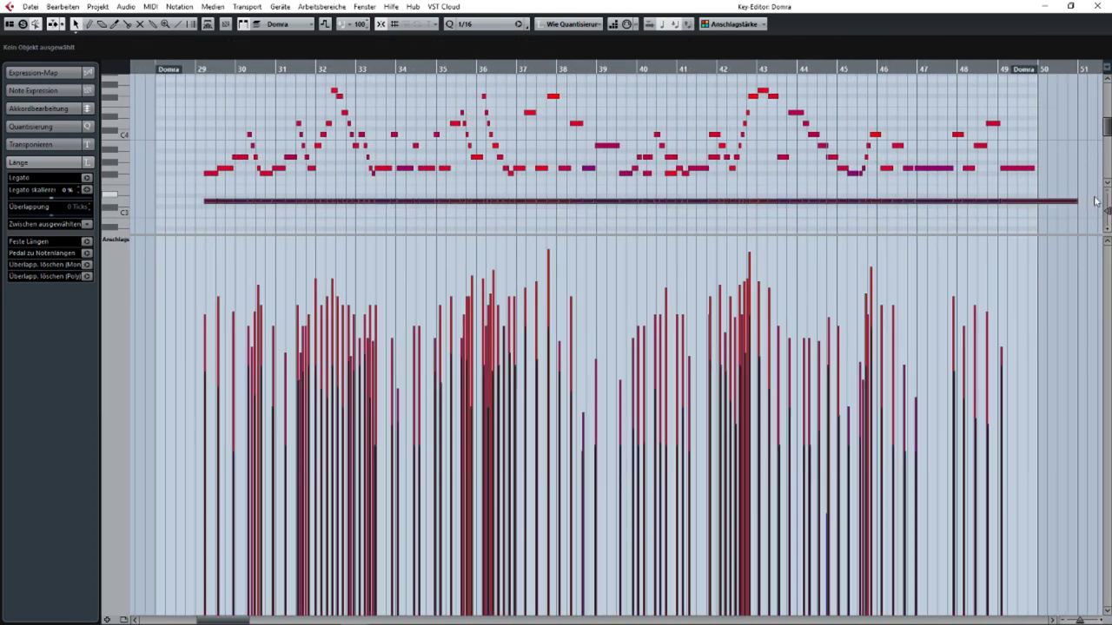
pyautogui.scroll(-1, 186, 174)
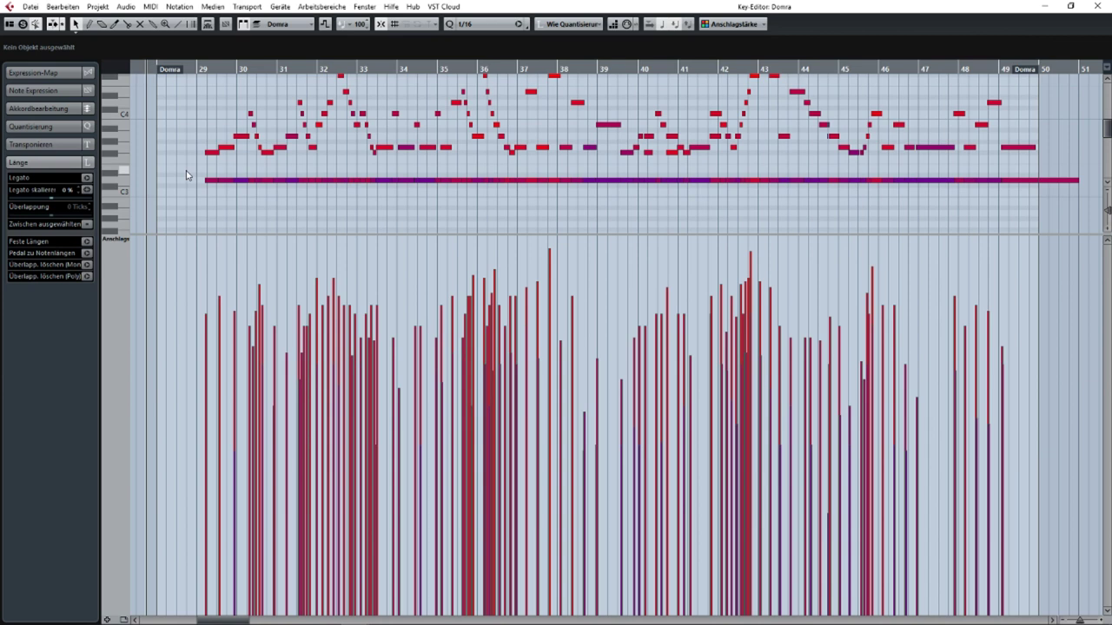
pyautogui.moveTo(185, 172); pyautogui.dragTo(234, 122)
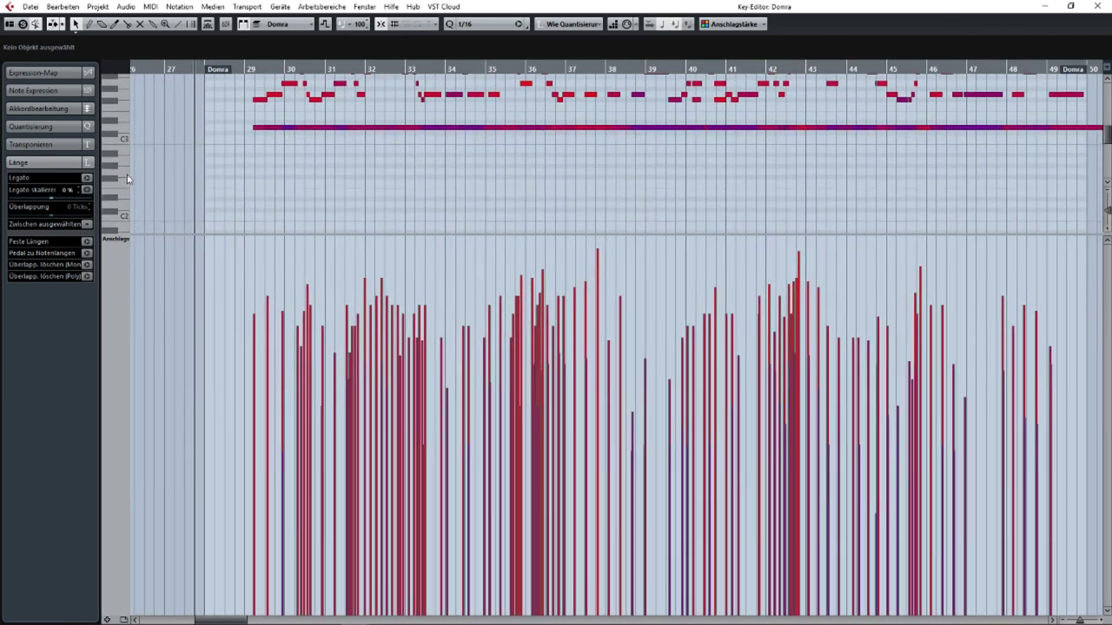
pyautogui.moveTo(402, 158); pyautogui.dragTo(325, 226)
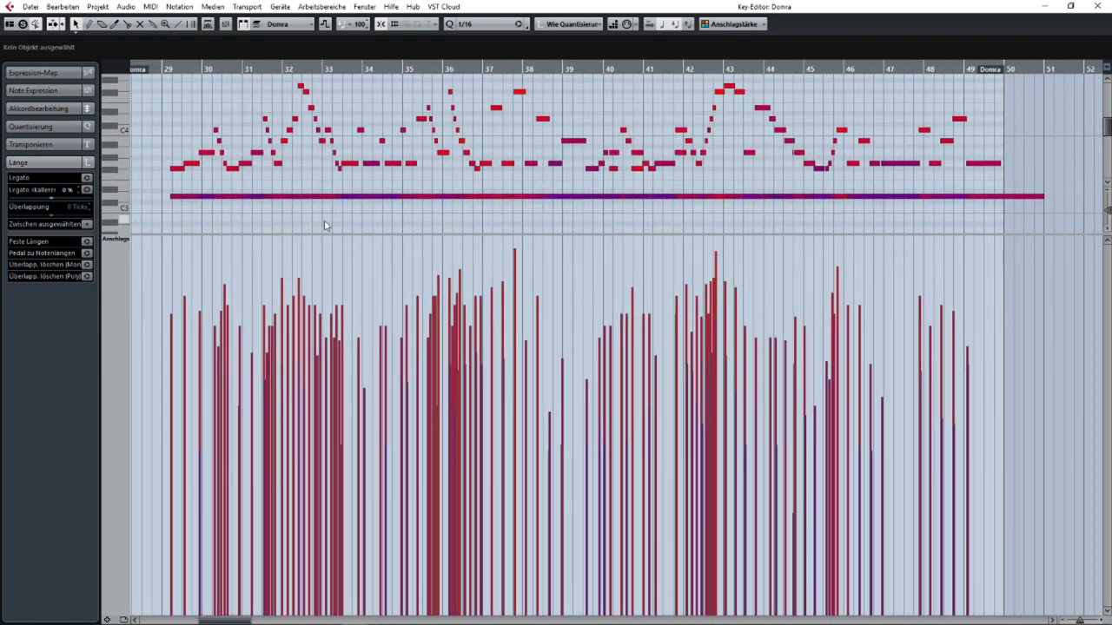
pyautogui.moveTo(183, 178); pyautogui.dragTo(198, 188)
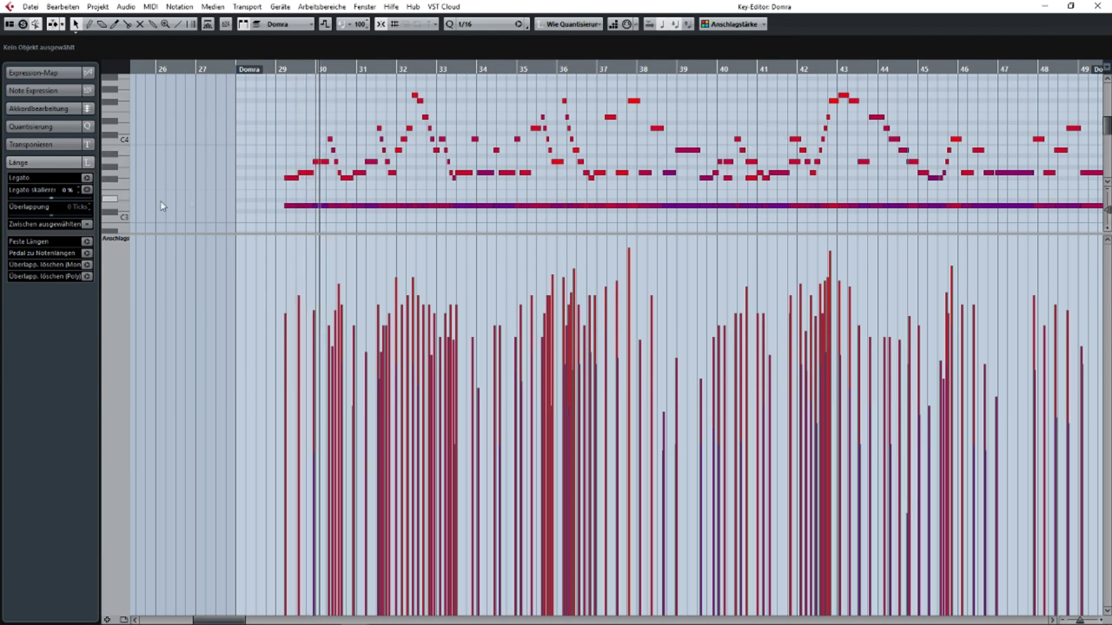
# Play the Domra part from bar 29 in the Key Editor, close the editor, and stop playback around bar 53.
pyautogui.scroll(3, 417, 167)
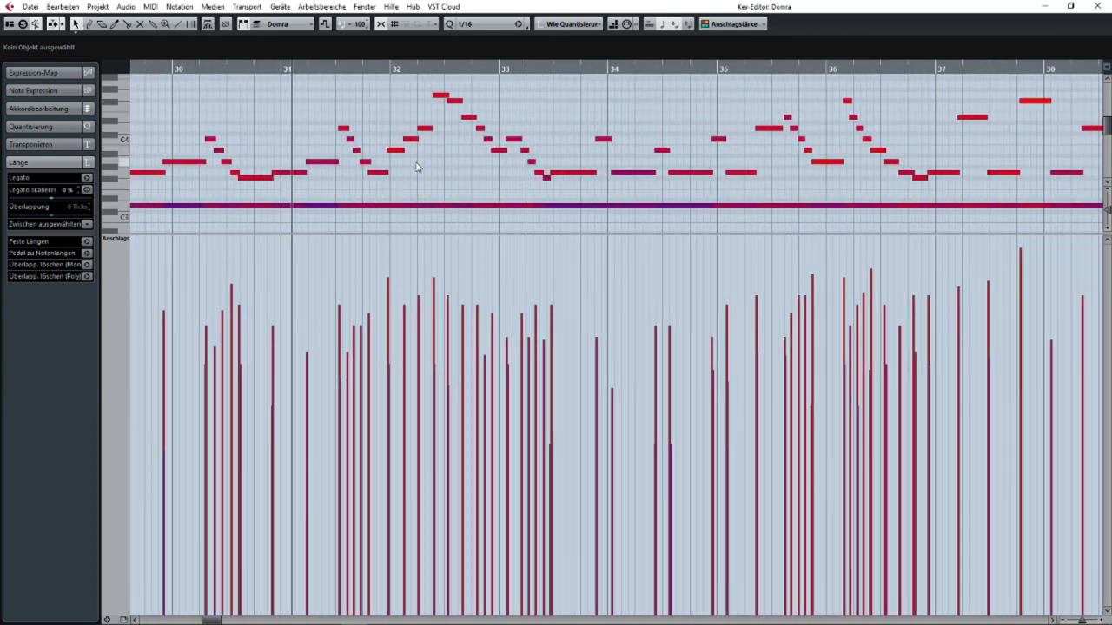
pyautogui.scroll(1, 417, 166)
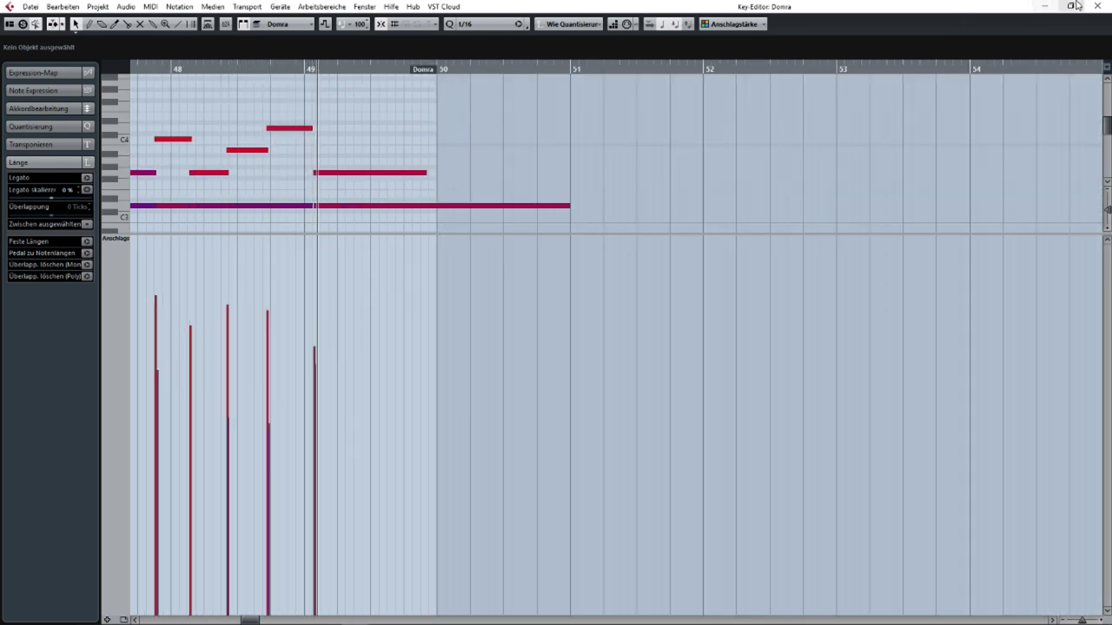
pyautogui.click(1096, 6)
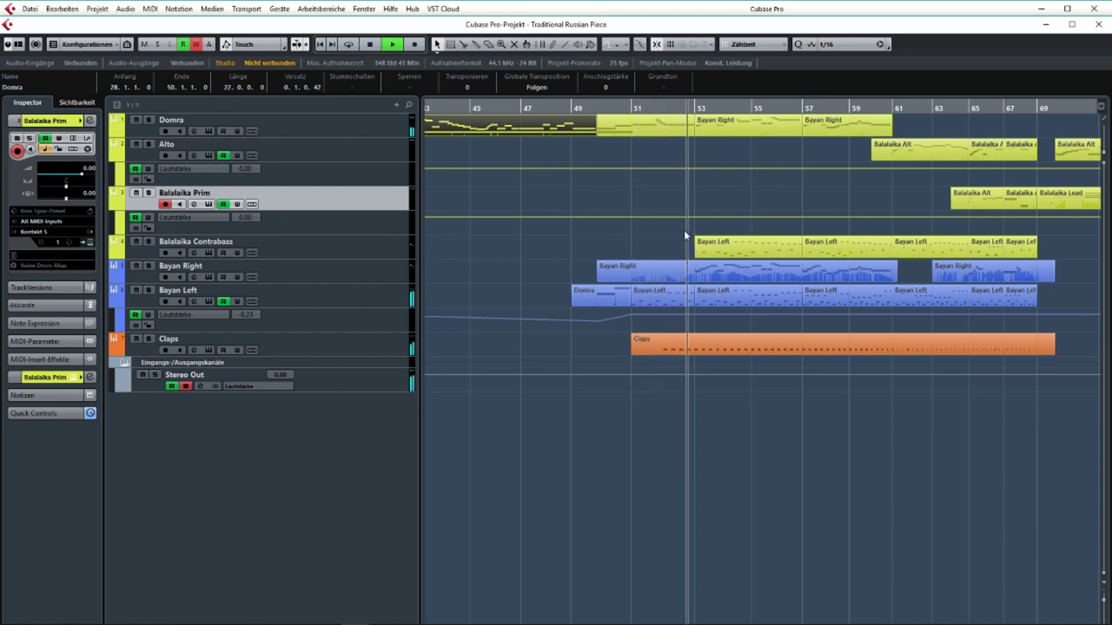
pyautogui.press('space')
# View the whole arrangement and select the balalaika and bayan parts in the opening sections before the Domra solo.
pyautogui.scroll(1, 684, 229)
pyautogui.scroll(-6, 672, 233)
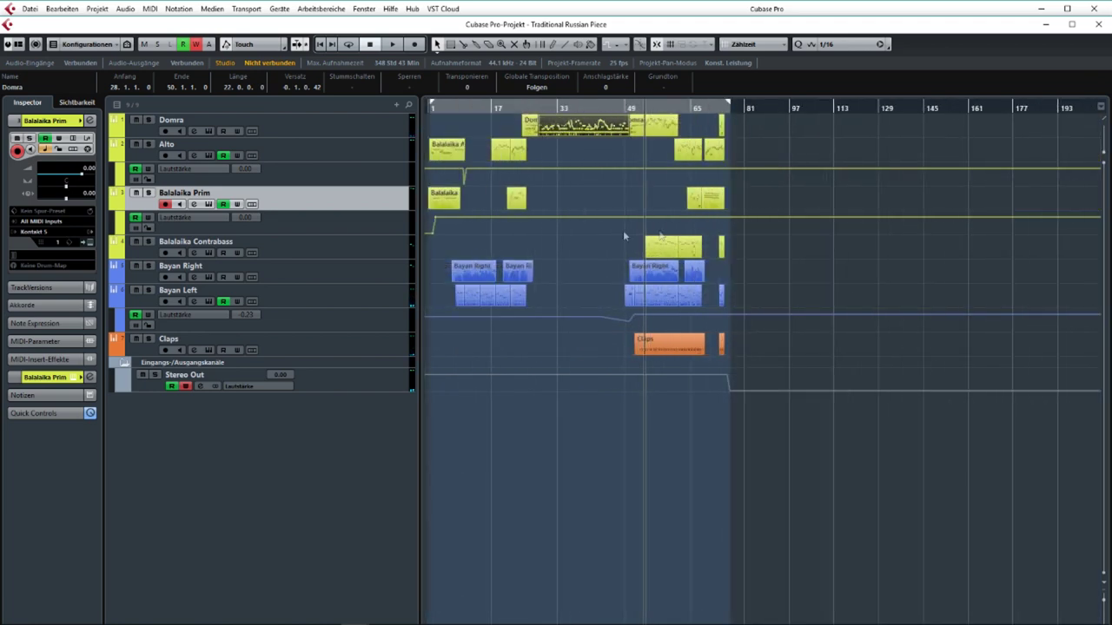
pyautogui.moveTo(525, 340); pyautogui.dragTo(426, 139)
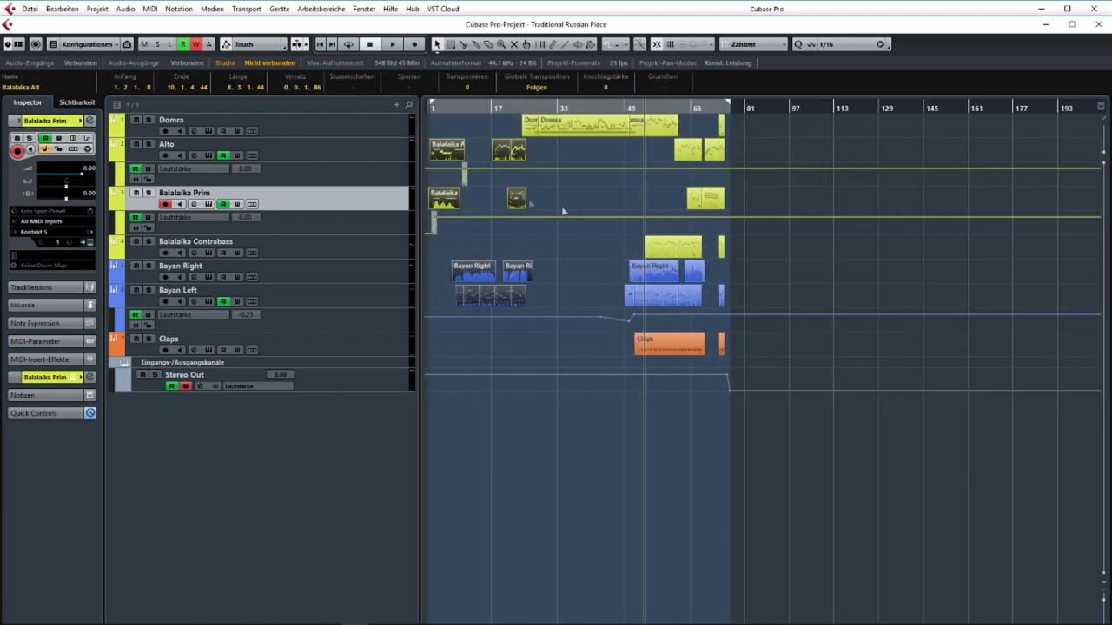
pyautogui.keyDown('ctrl'); pyautogui.scroll(3, 632, 273); pyautogui.keyUp('ctrl')
pyautogui.keyDown('ctrl'); pyautogui.scroll(-4, 558, 261); pyautogui.keyUp('ctrl')
pyautogui.keyDown('ctrl'); pyautogui.scroll(6, 597, 242); pyautogui.keyUp('ctrl')
# Examine the Balalaika Contrabass and Domra parts from bar 53 against the Bayan Left and Bayan Right parts they double.
pyautogui.click(384, 249)
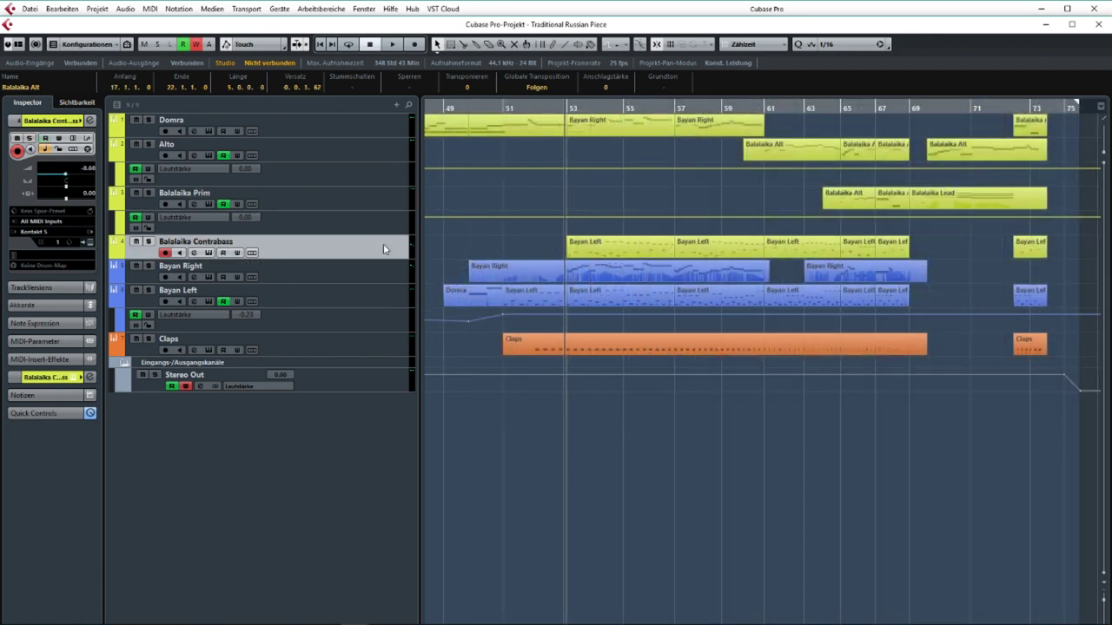
pyautogui.click(521, 248)
pyautogui.doubleClick(631, 249)
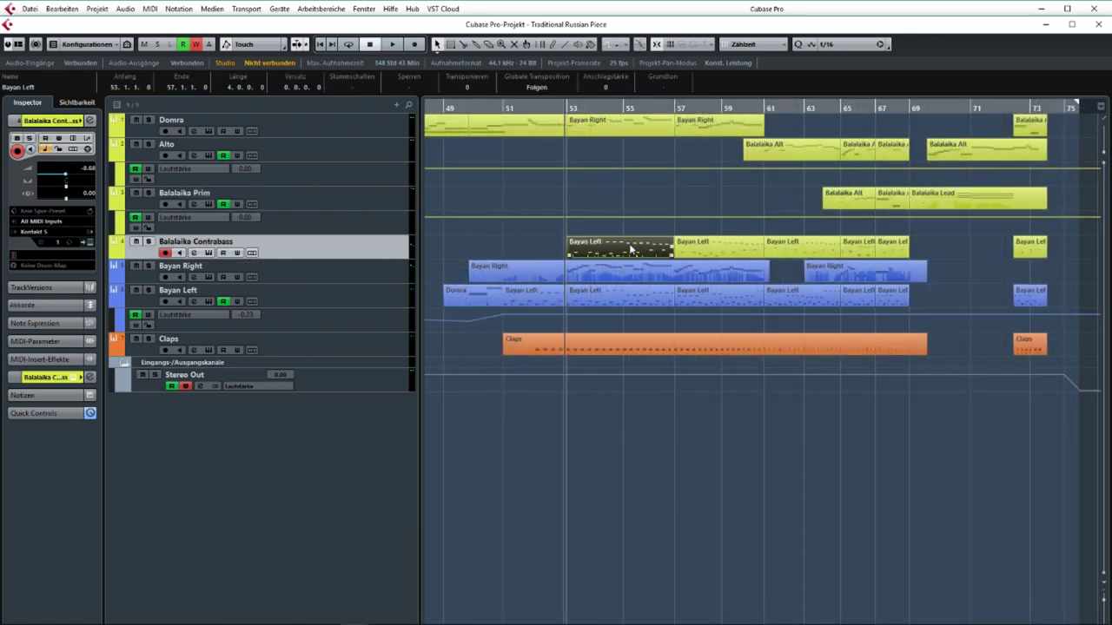
pyautogui.keyDown('ctrl'); pyautogui.scroll(-2, 373, 165); pyautogui.keyUp('ctrl')
pyautogui.scroll(-1, 373, 146)
pyautogui.scroll(2, 367, 208)
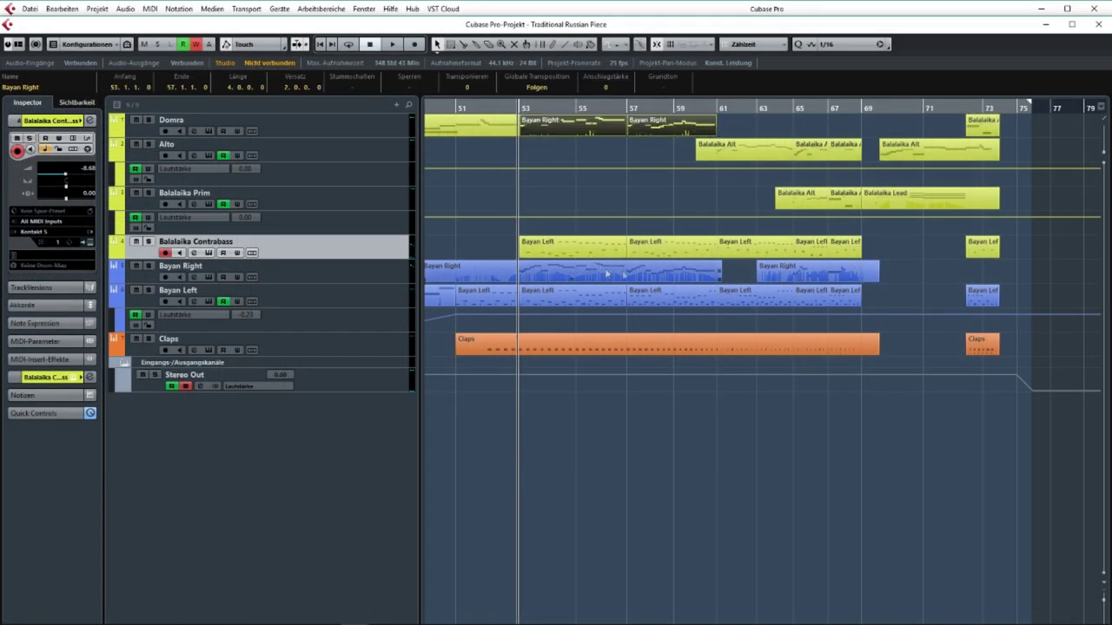
pyautogui.click(740, 268)
pyautogui.click(533, 277)
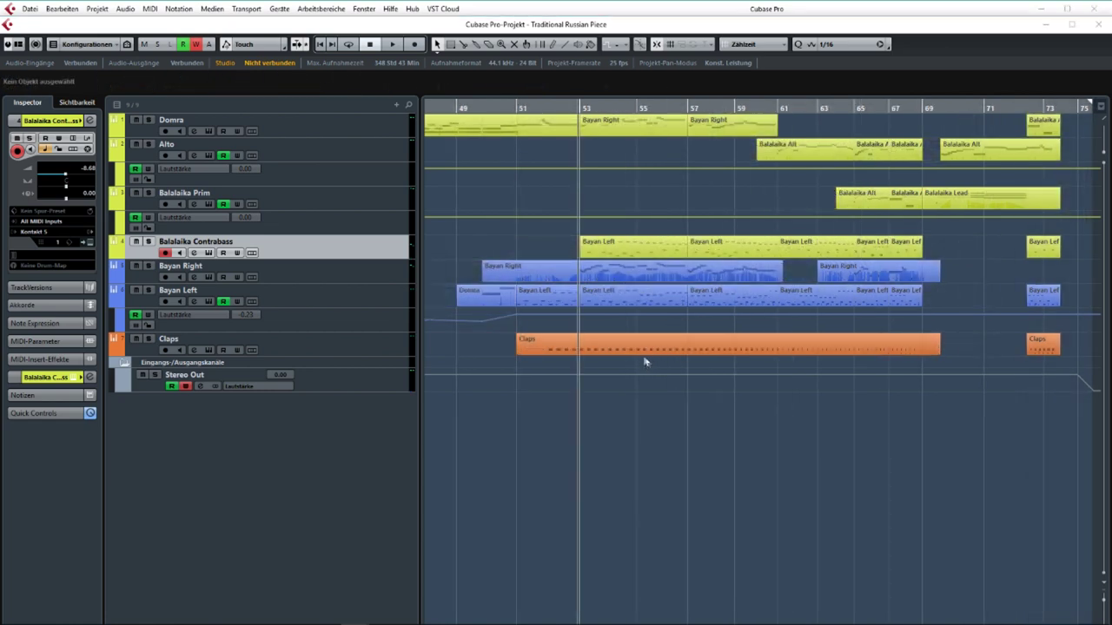
# Examine the tempo curve from bar 51 to 67 in the Tempo Track Editor and close the editor.
pyautogui.hotkey('ctrl', 't')
pyautogui.scroll(-4, 598, 292)
pyautogui.moveTo(661, 327); pyautogui.dragTo(571, 370)
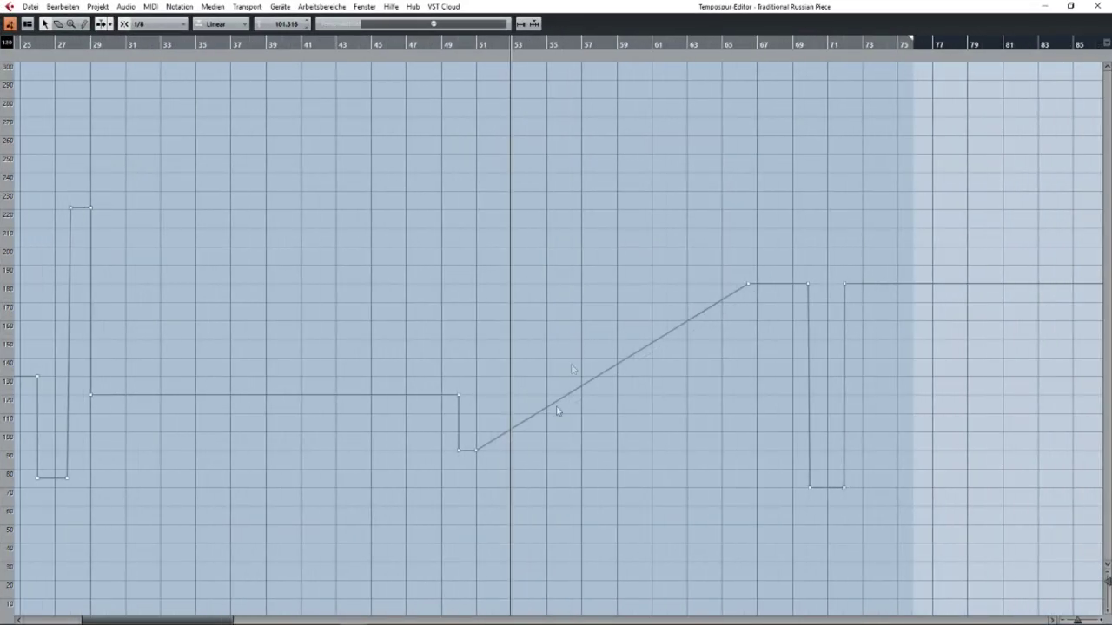
pyautogui.click(1098, 6)
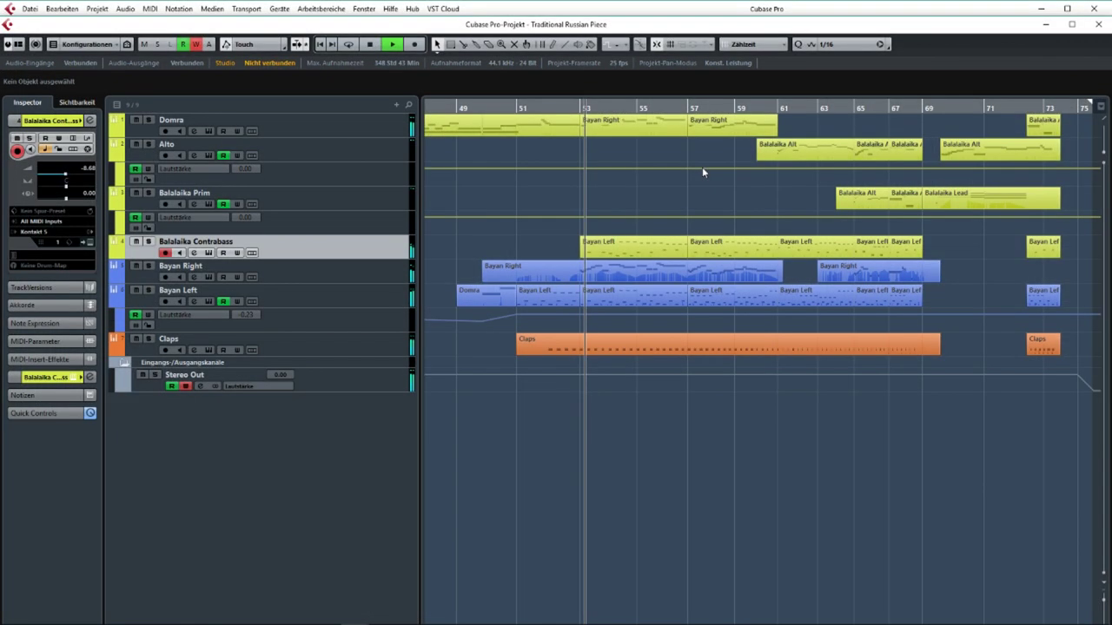
# Play the full ensemble passage from bar 53 to 69, following the bayan, balalaika and Claps parts.
pyautogui.moveTo(702, 167); pyautogui.dragTo(622, 211)
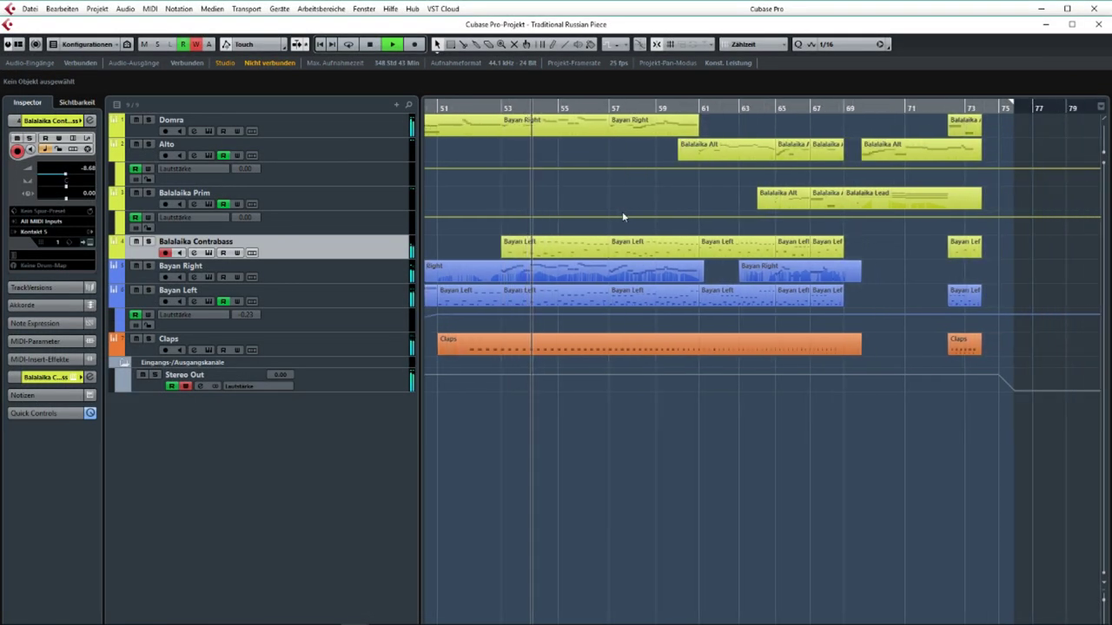
pyautogui.scroll(2, 621, 186)
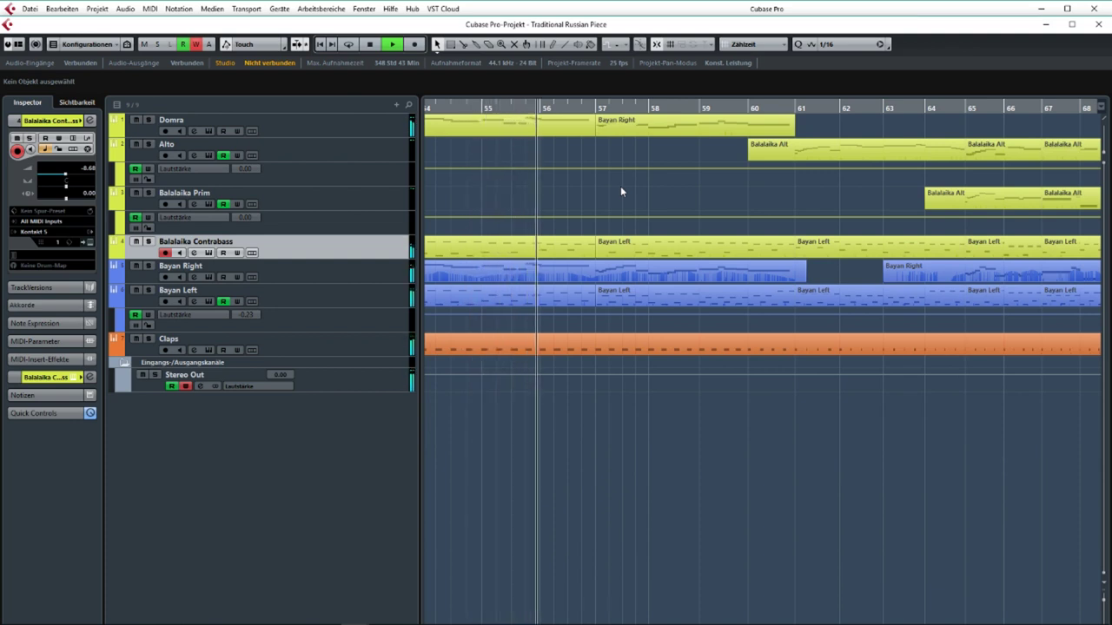
pyautogui.moveTo(643, 196); pyautogui.dragTo(484, 198)
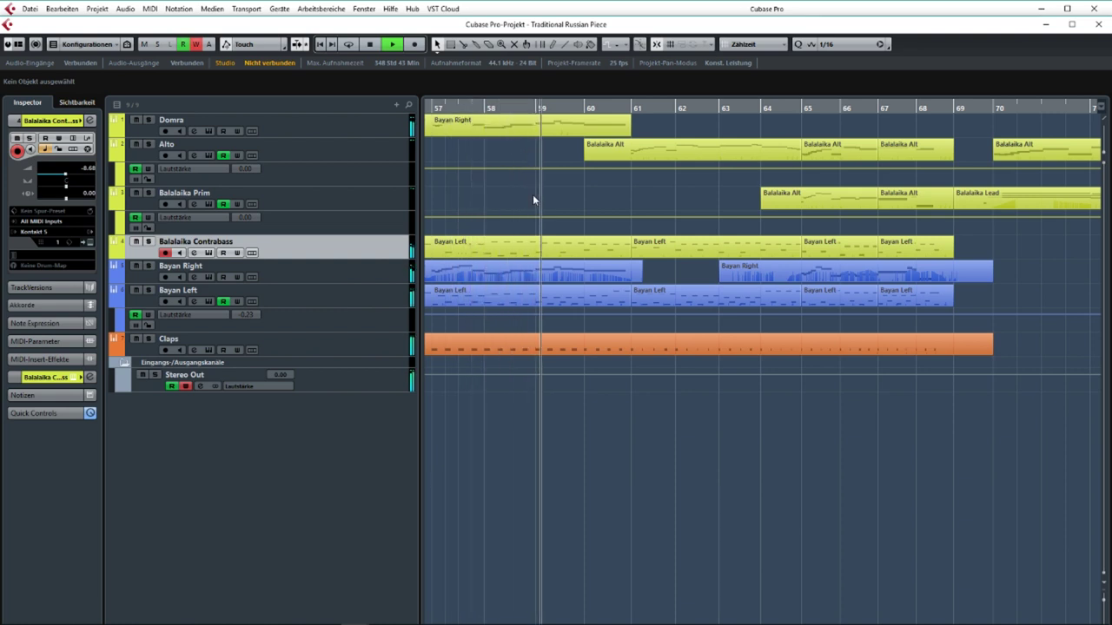
pyautogui.scroll(-1, 533, 195)
pyautogui.moveTo(572, 196); pyautogui.dragTo(457, 199)
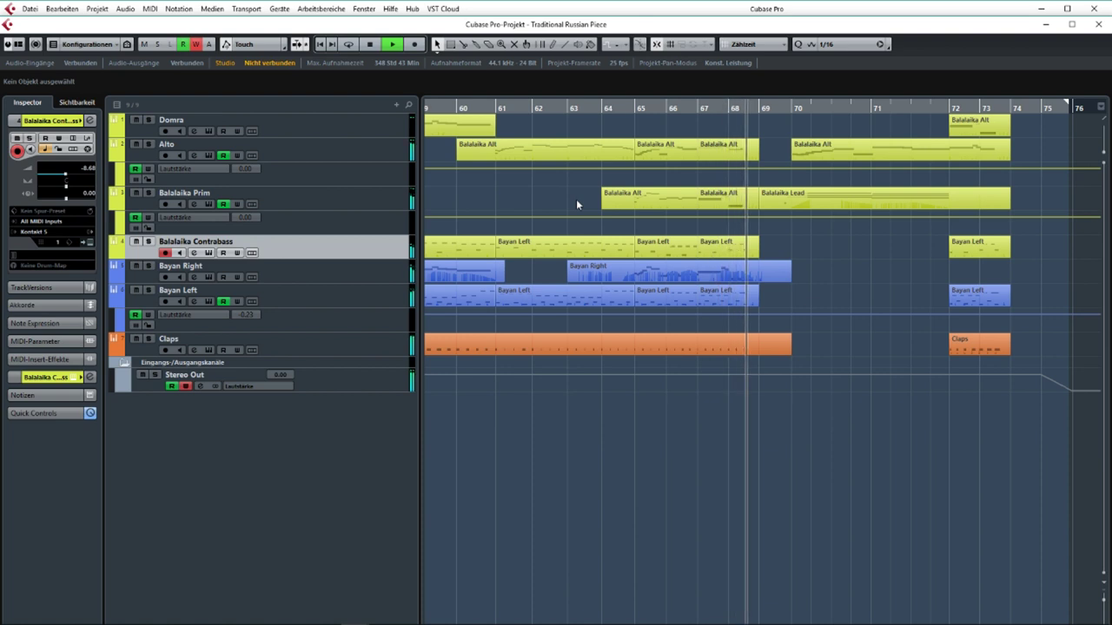
pyautogui.press('space')
# Examine the Balalaika Alt part and the tempo changes between bars 70 and 72, and play the ending.
pyautogui.moveTo(800, 224); pyautogui.dragTo(546, 219)
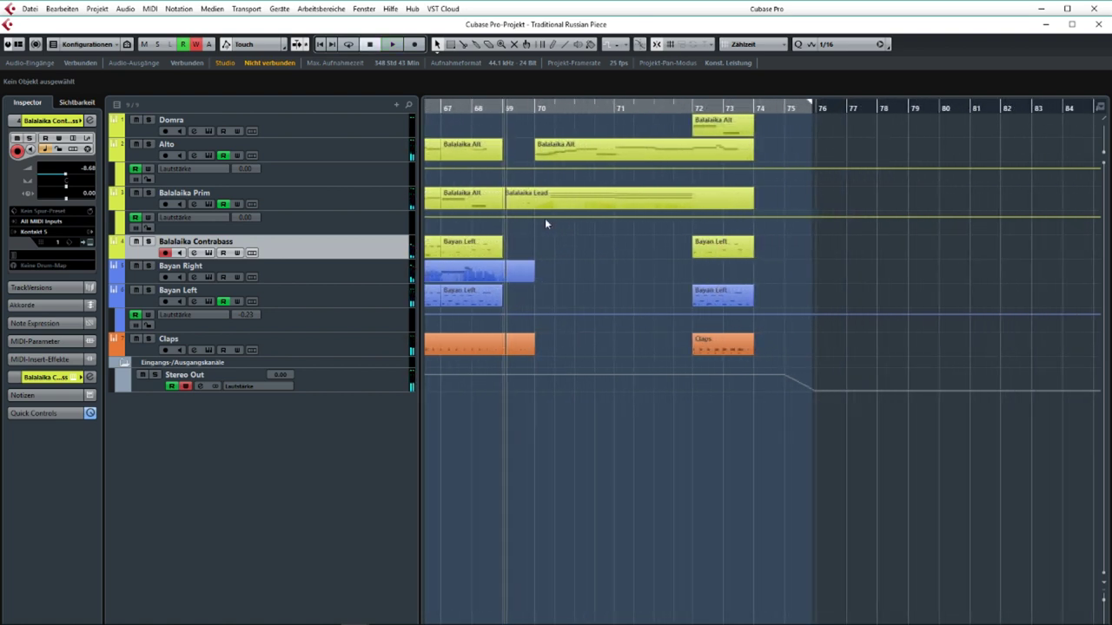
pyautogui.doubleClick(540, 150)
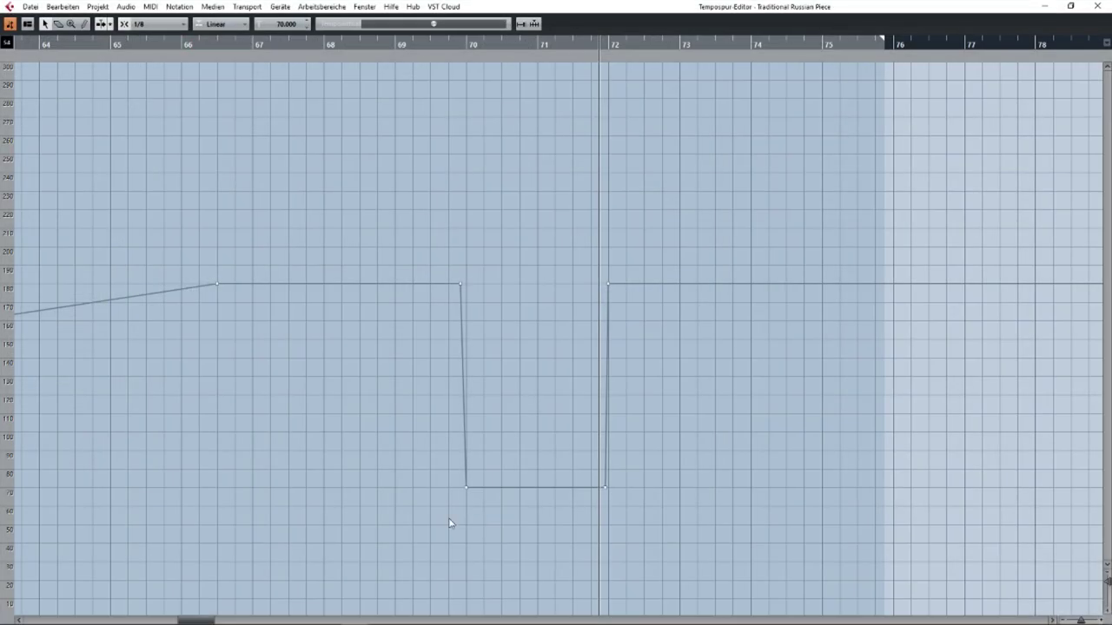
pyautogui.moveTo(449, 524); pyautogui.dragTo(673, 474)
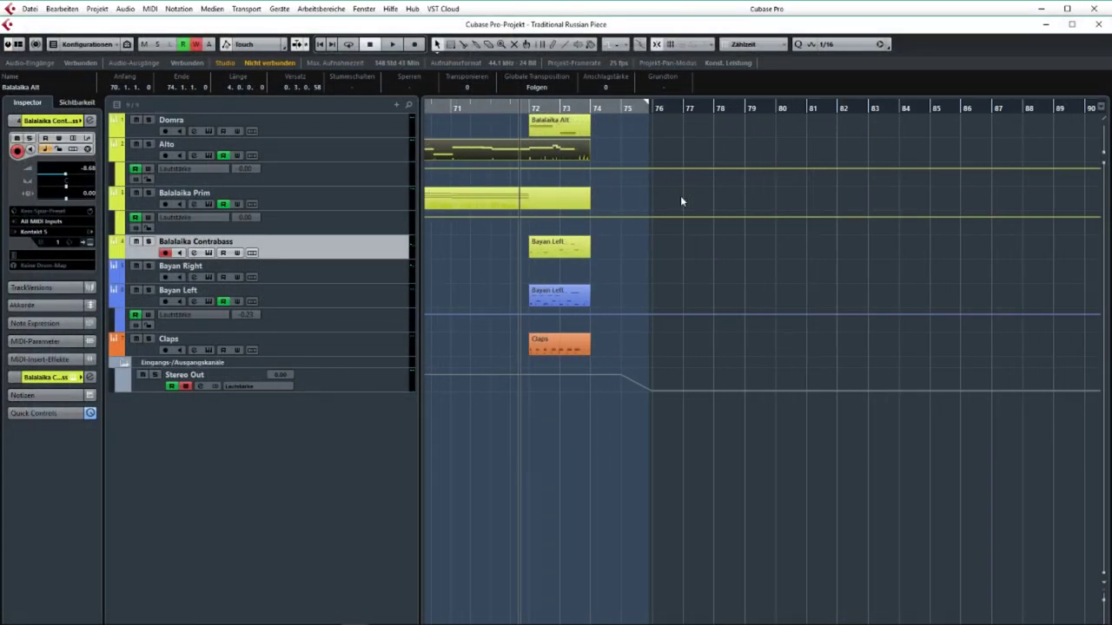
pyautogui.press('space')
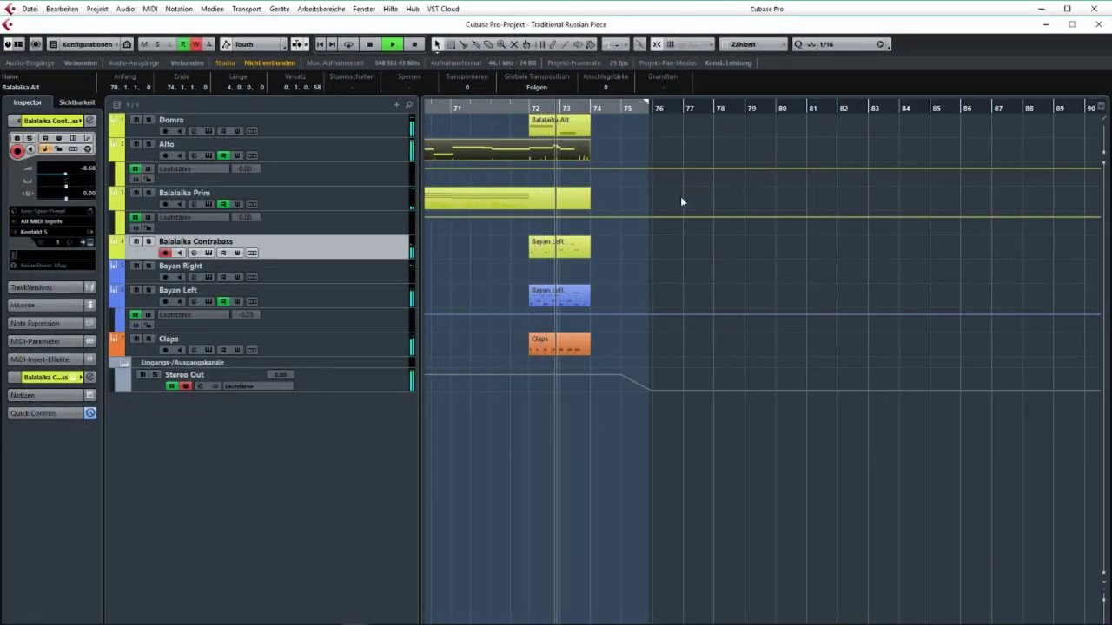